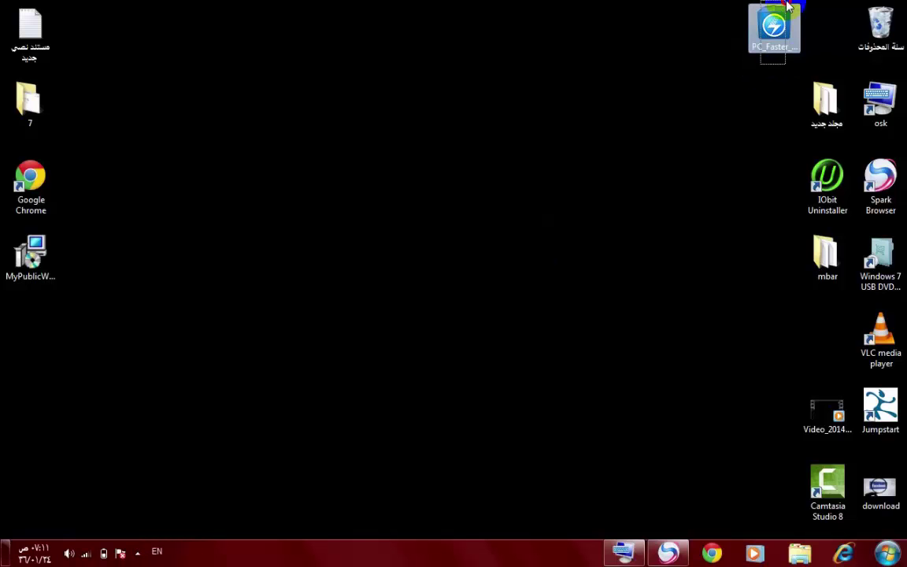
left_click_drag(705, 6, 775, 85)
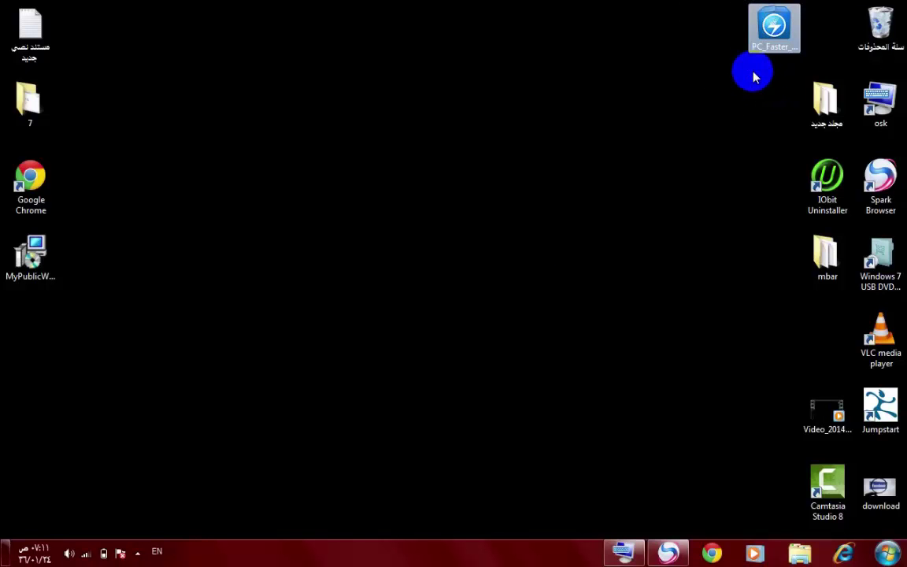
left_click_drag(733, 63, 696, 95)
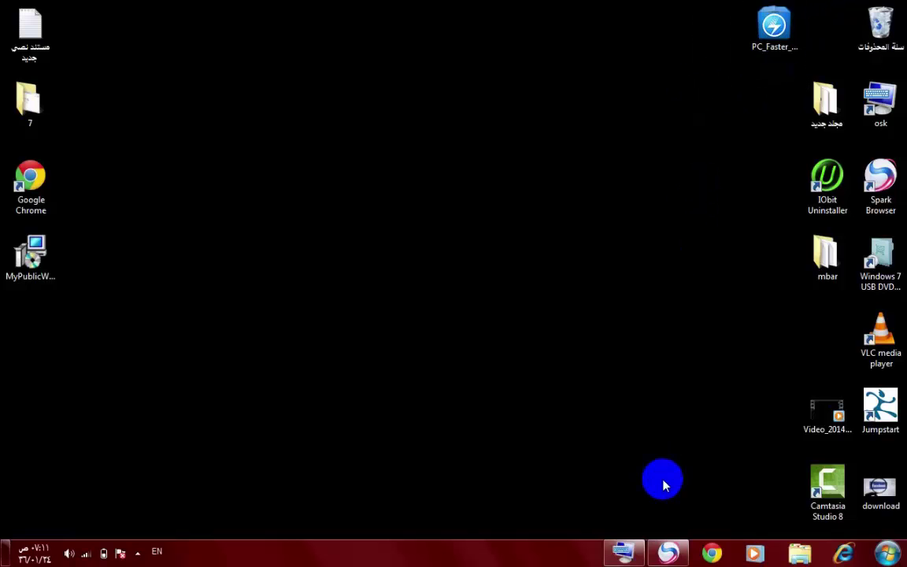
- Switch to the Spark browser, examine the MyPublicWiFi page's web address and download option, and minimize the browser
left_click(668, 551)
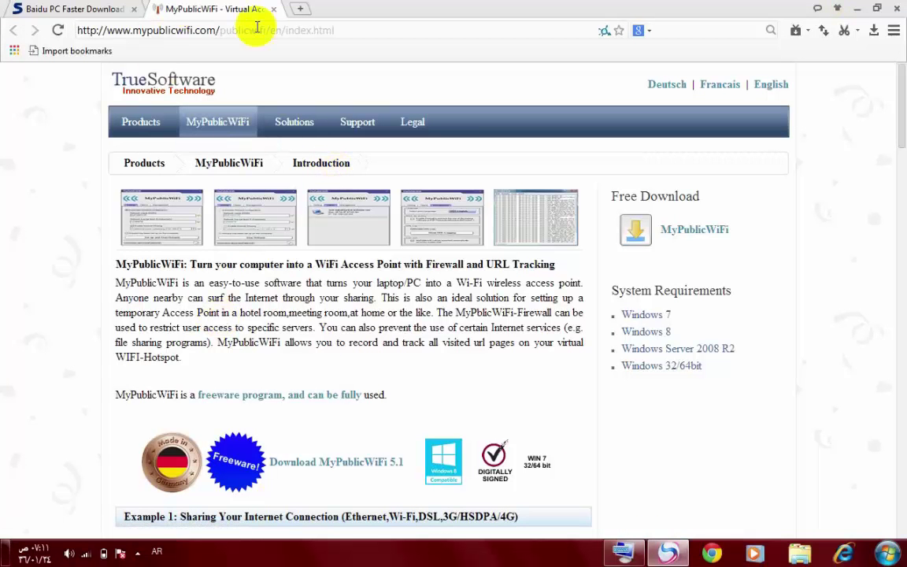
left_click(337, 30)
left_click_drag(337, 29, 40, 24)
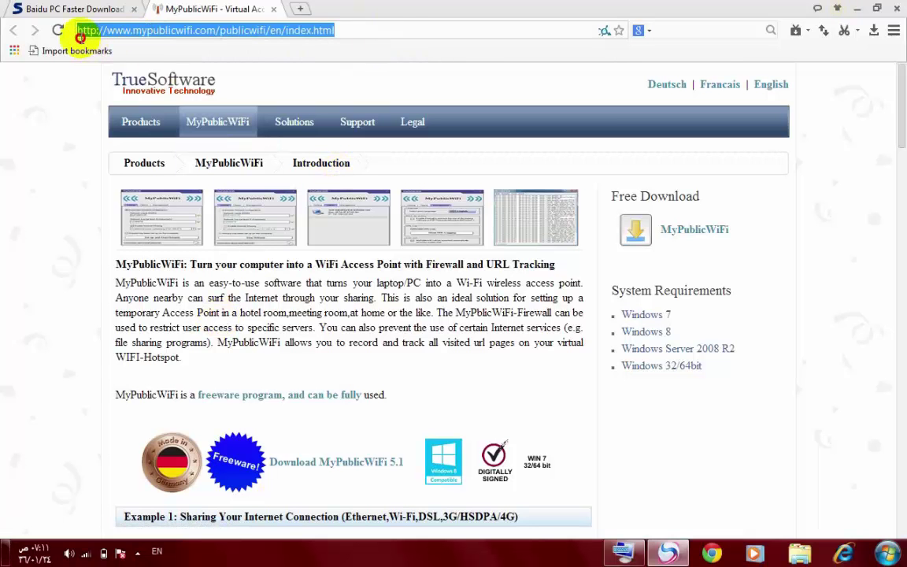
left_click(341, 30)
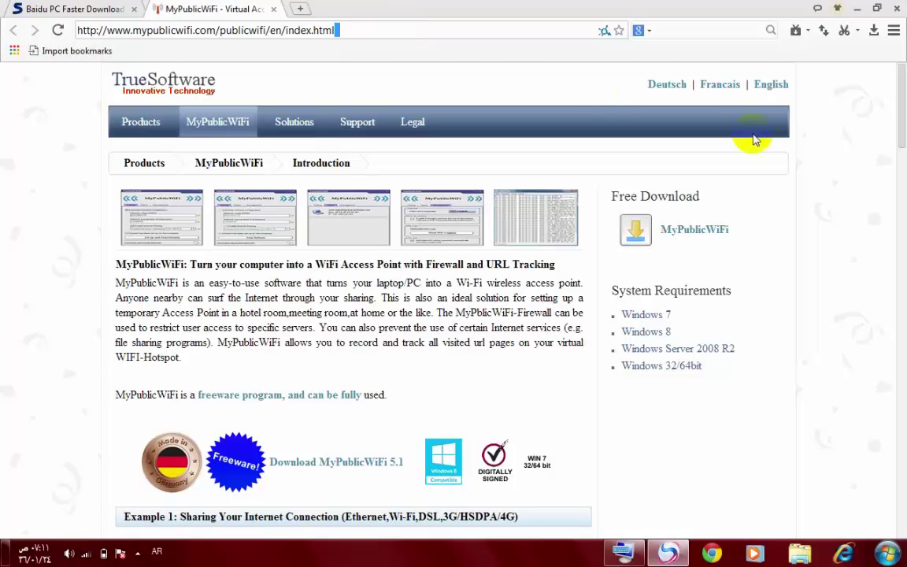
left_click_drag(898, 111, 893, 77)
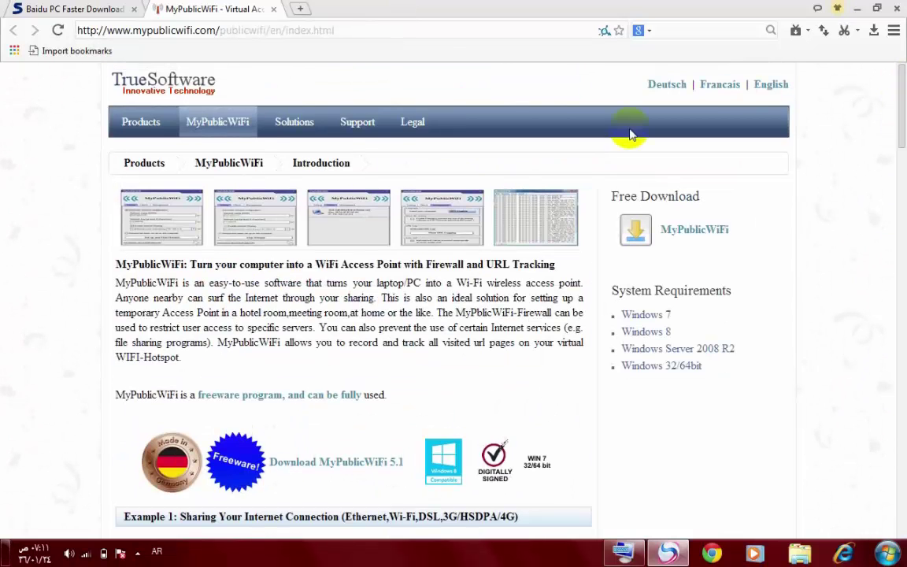
mouse_move(228, 131)
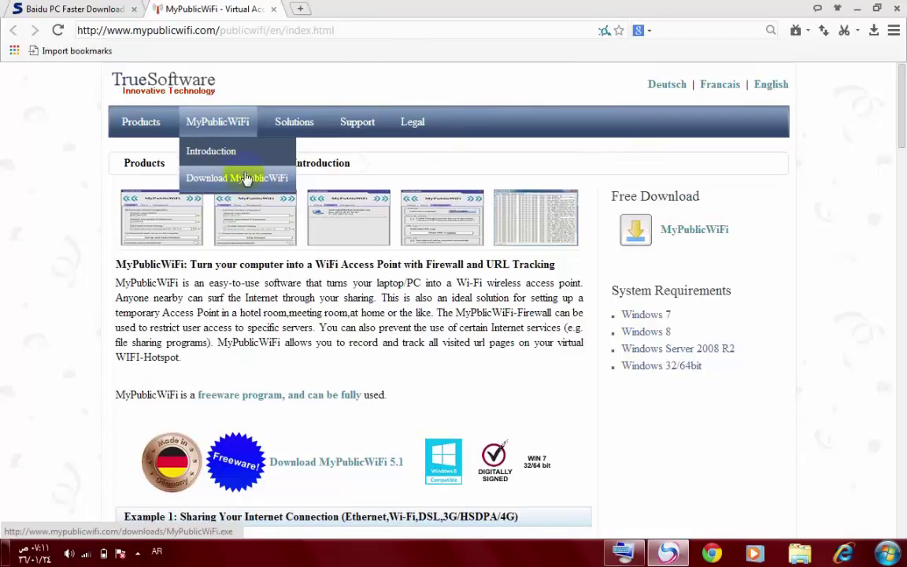
left_click(856, 10)
- Launch the MyPublicWiFi installer from the desktop with English as the setup language
left_click_drag(49, 252, 411, 223)
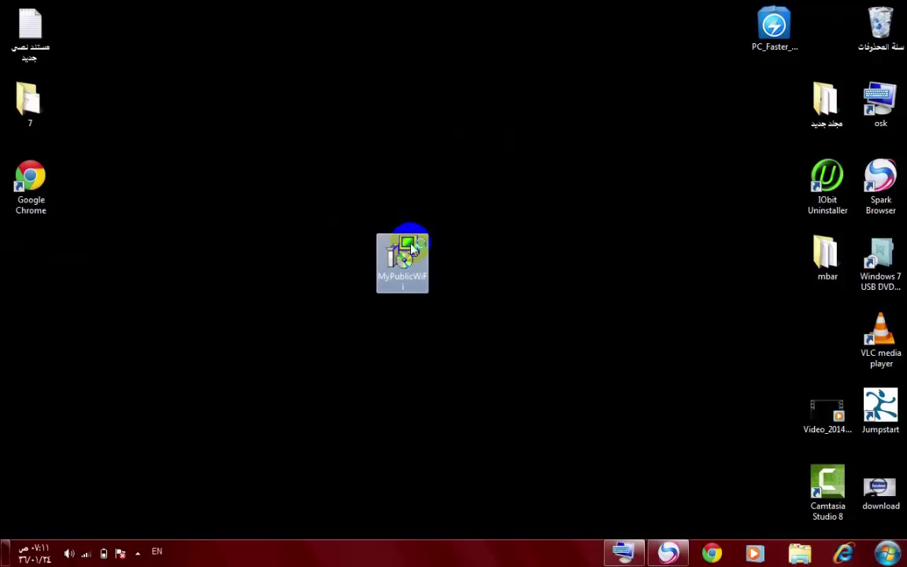
double_click(413, 249)
left_click(455, 282)
left_click(459, 291)
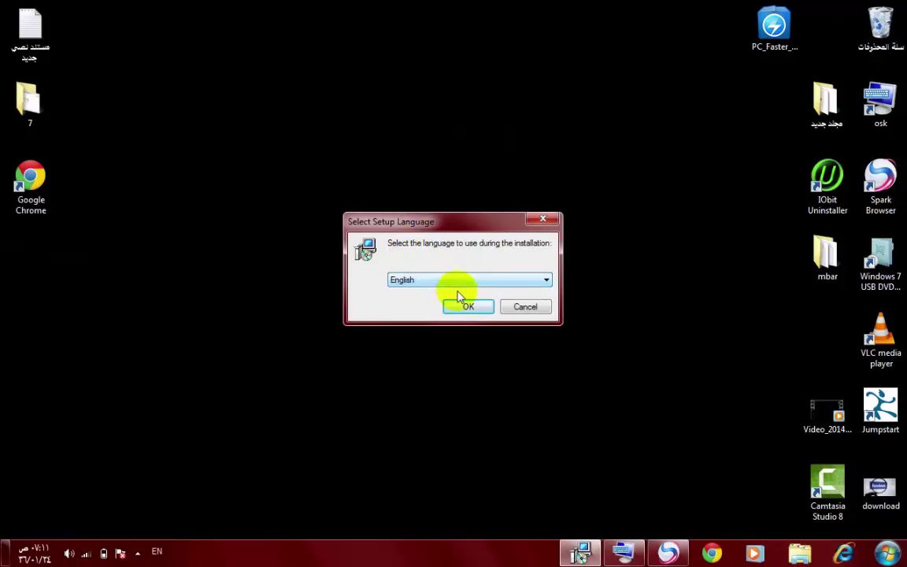
left_click(463, 308)
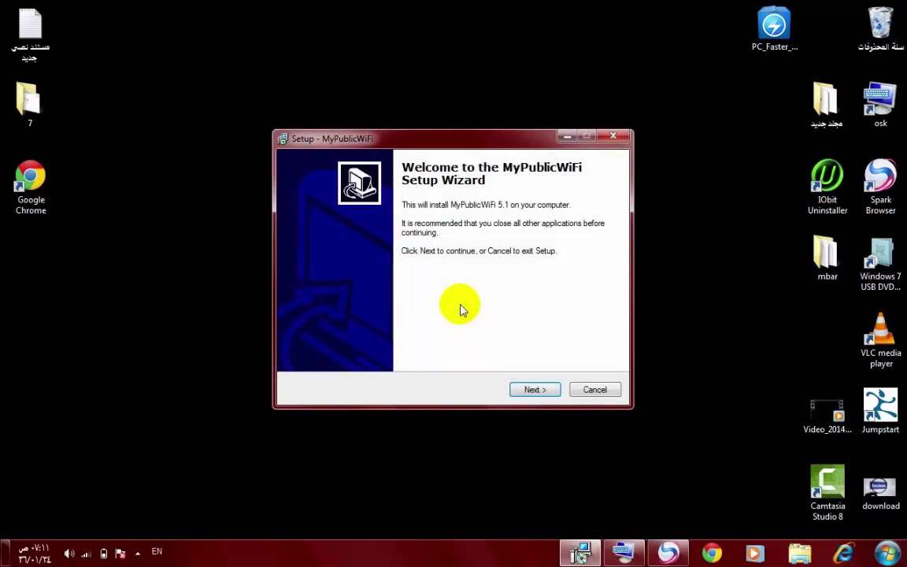
- Install MyPublicWiFi with the default Start Menu folder and a desktop icon
left_click(527, 389)
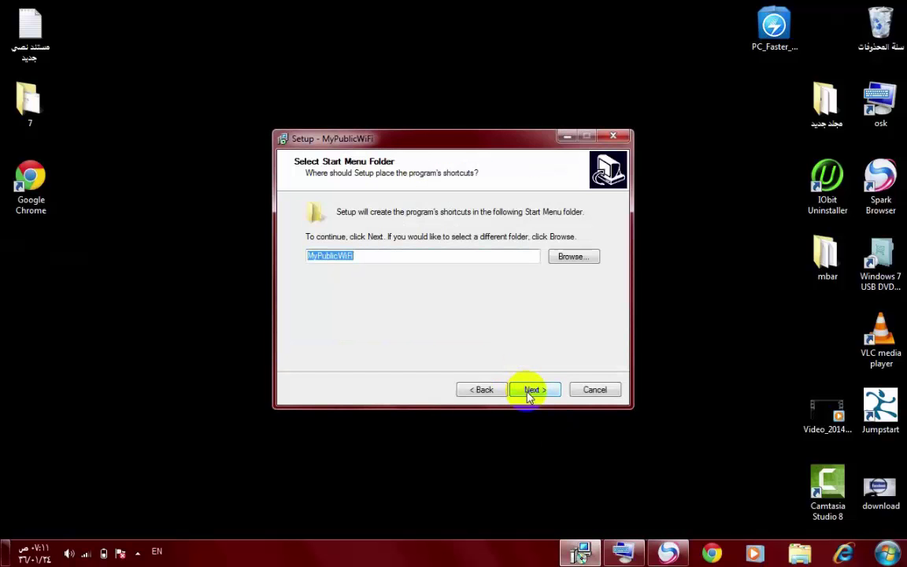
left_click(528, 391)
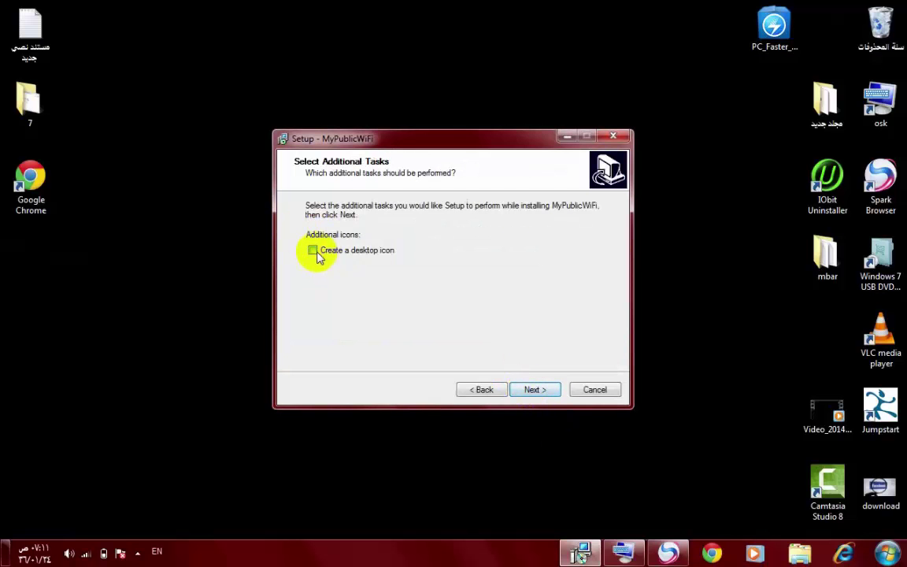
left_click(315, 252)
left_click(534, 389)
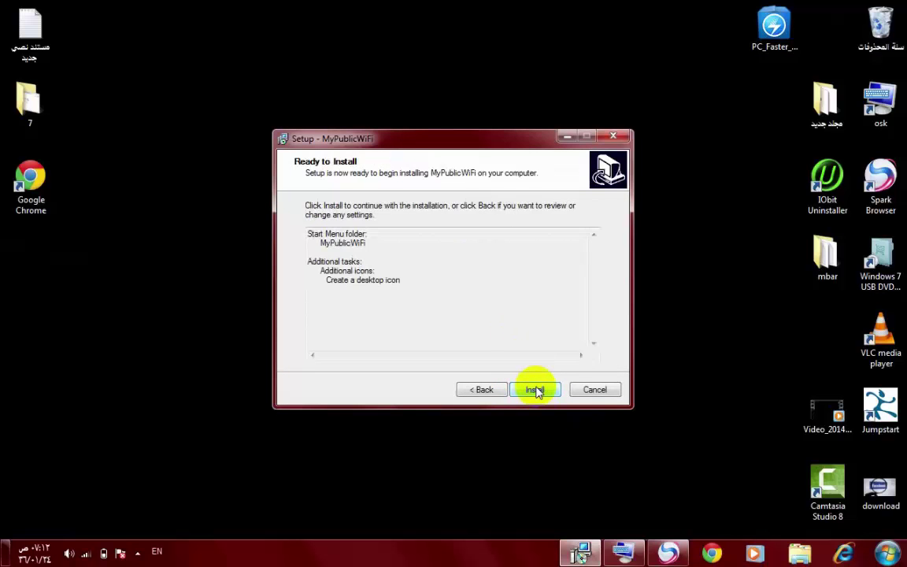
left_click(536, 390)
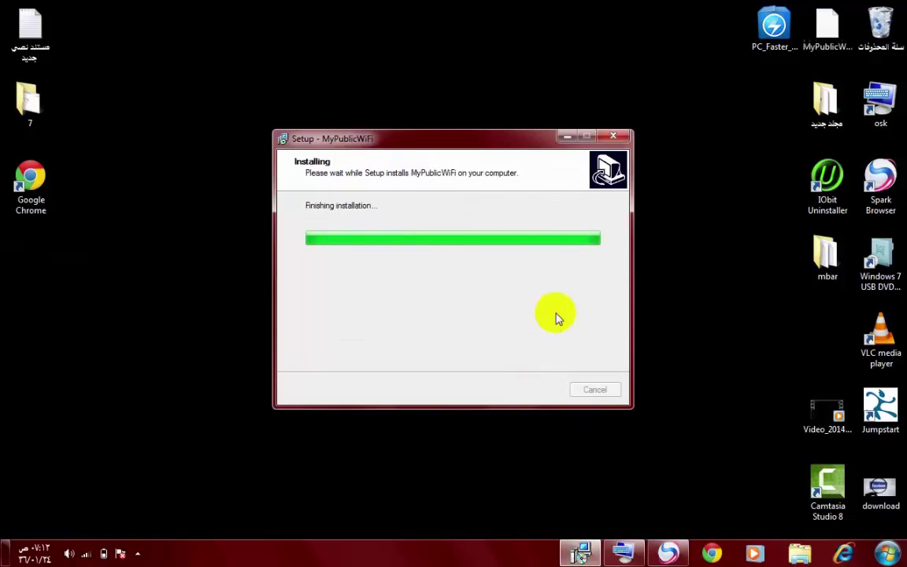
- Move the new MyPublicWiFi shortcut to the empty desktop area beside the setup window
left_click_drag(833, 20, 275, 115)
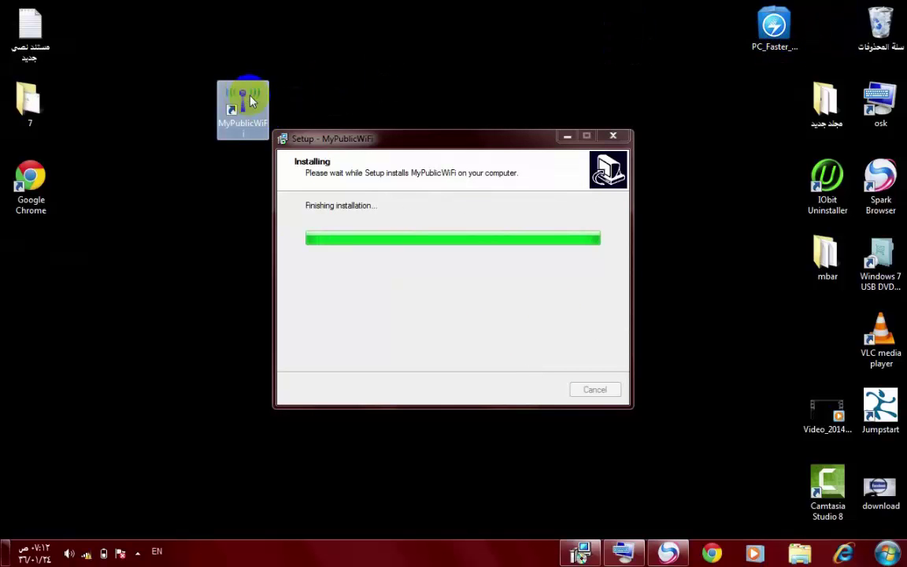
left_click_drag(224, 85, 210, 295)
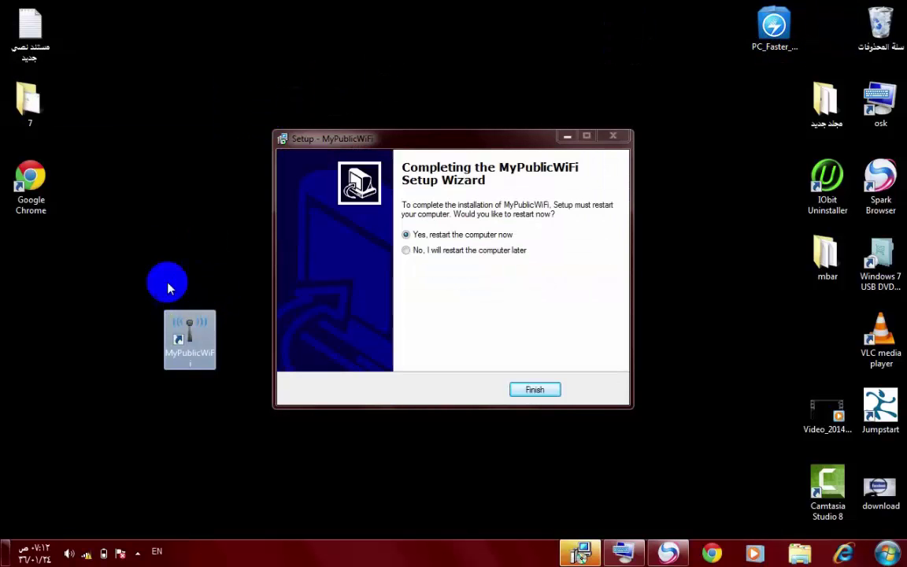
left_click(163, 318)
left_click(170, 354)
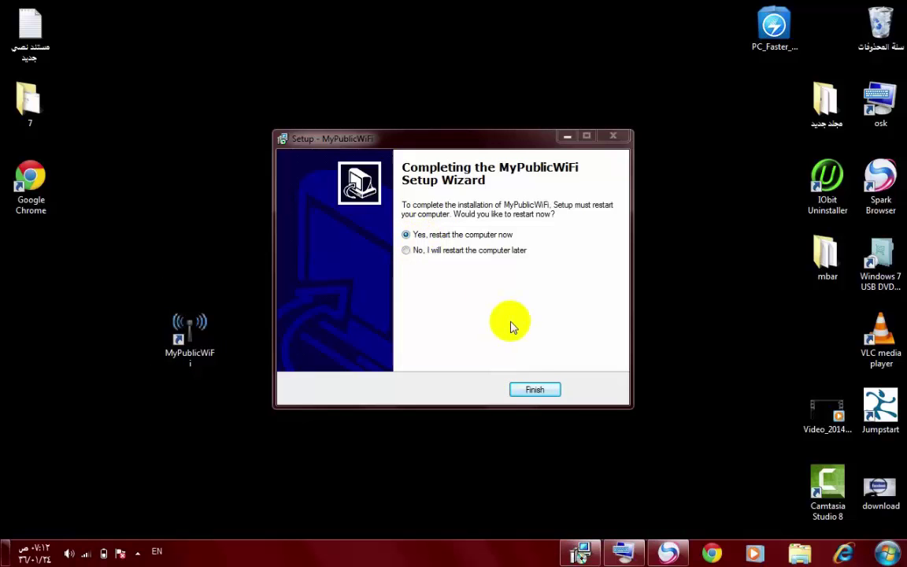
left_click(189, 335)
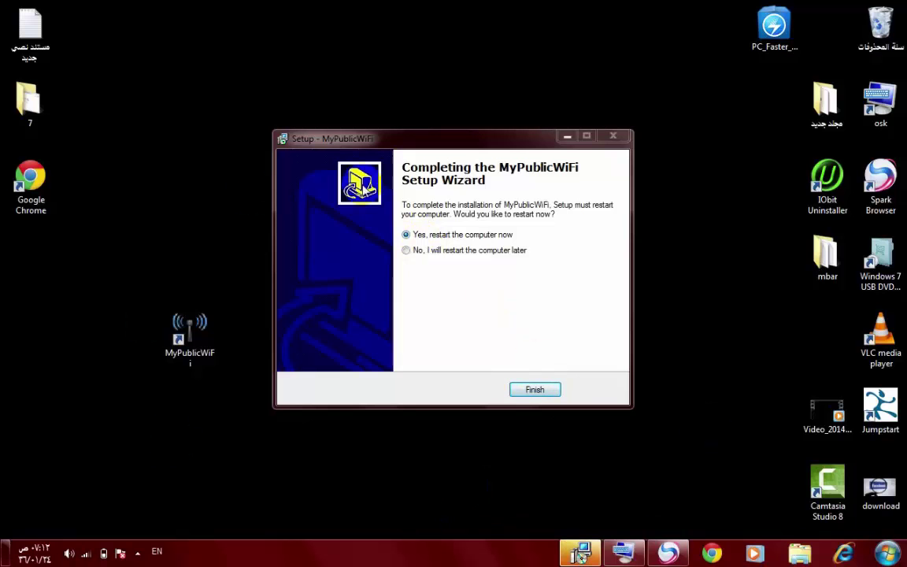
- Finish the MyPublicWiFi setup with the option to restart the computer later
left_click(466, 235)
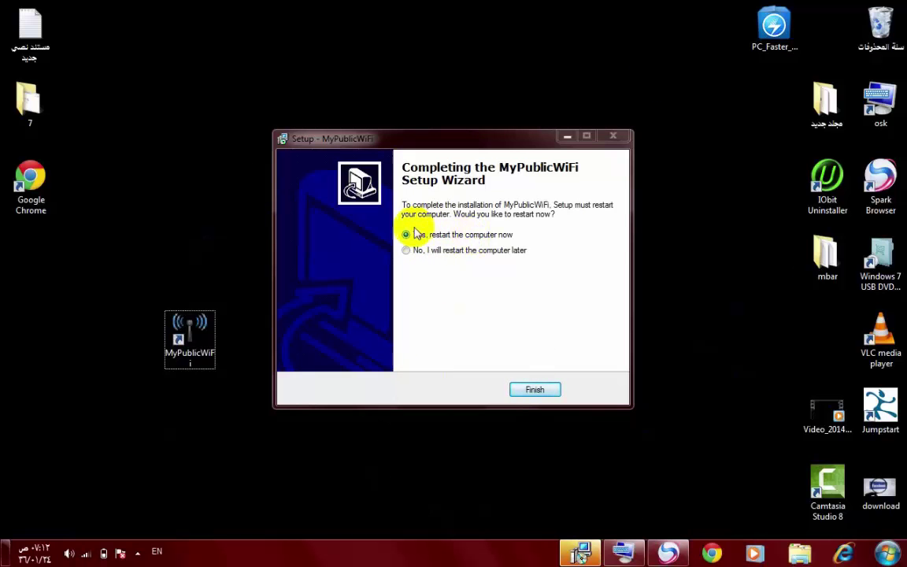
left_click(406, 250)
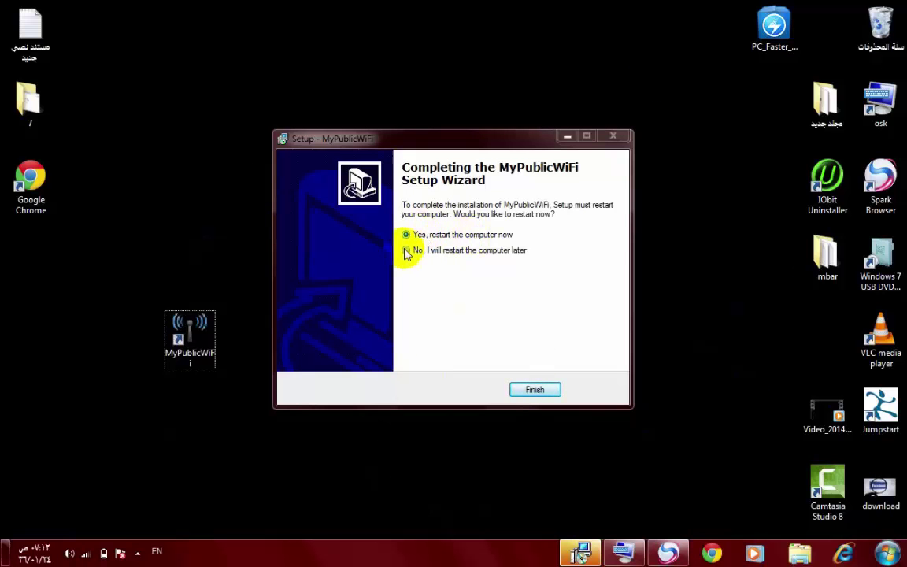
left_click(538, 389)
- Move the MyPublicWiFi shortcut to the middle of the desktop and the installer below the Google Chrome icon
left_click_drag(219, 333, 484, 338)
left_click_drag(413, 266, 41, 267)
- Launch MyPublicWiFi and place the on-screen keyboard below its window
double_click(455, 336)
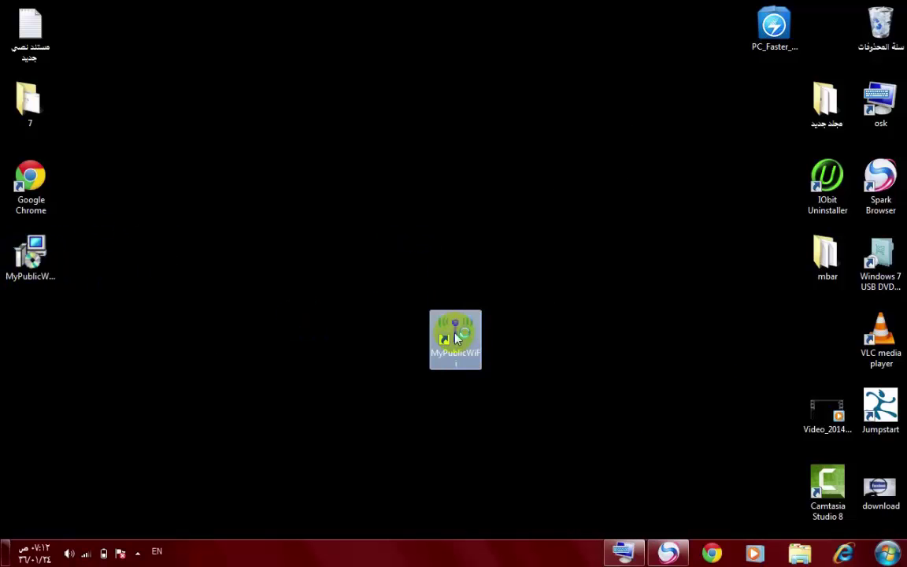
left_click(623, 551)
left_click_drag(485, 363, 500, 476)
- Examine the hotspot's network name, network key and the connections offered for Internet sharing
mouse_move(425, 270)
left_mouse_down()
mouse_move(319, 263)
mouse_move(441, 271)
mouse_move(342, 275)
mouse_move(431, 263)
mouse_move(321, 266)
mouse_move(414, 272)
left_mouse_up()
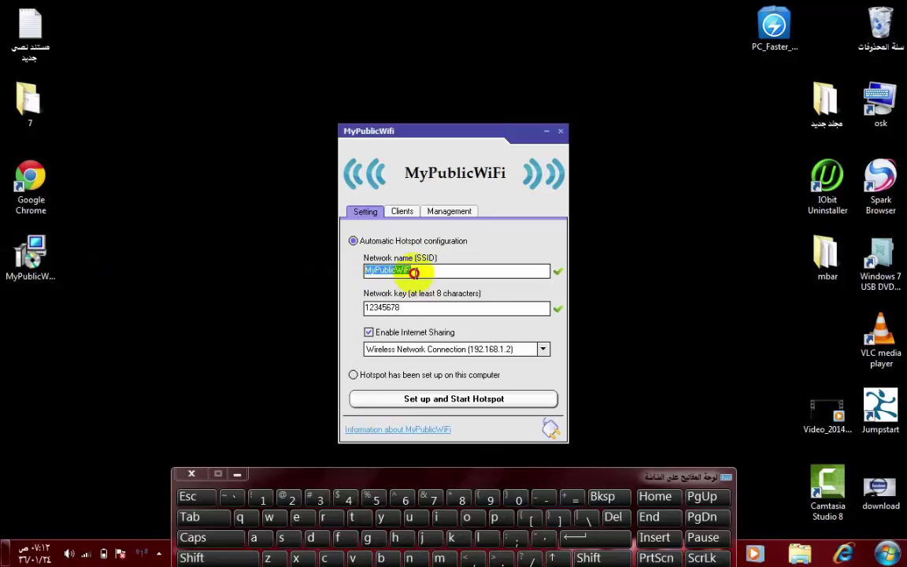
double_click(390, 271)
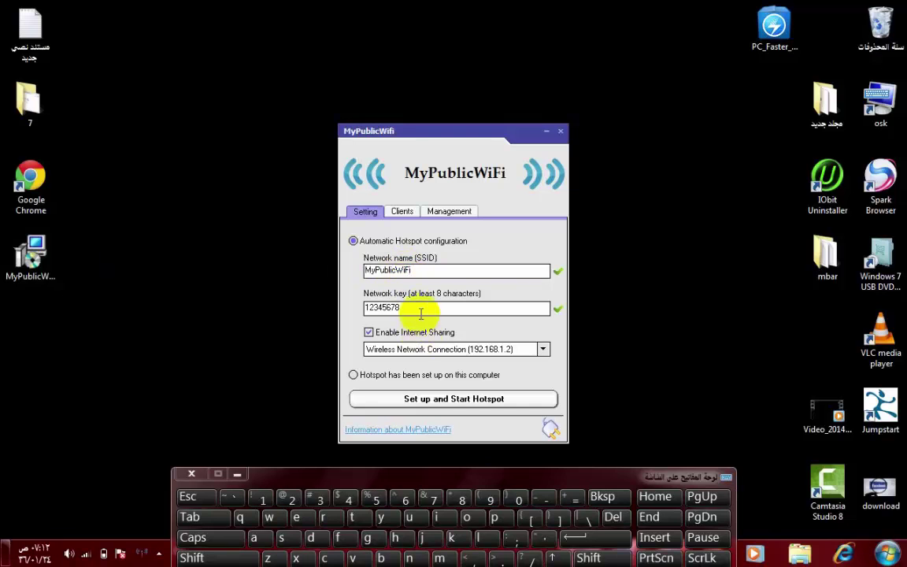
left_click_drag(419, 308, 453, 307)
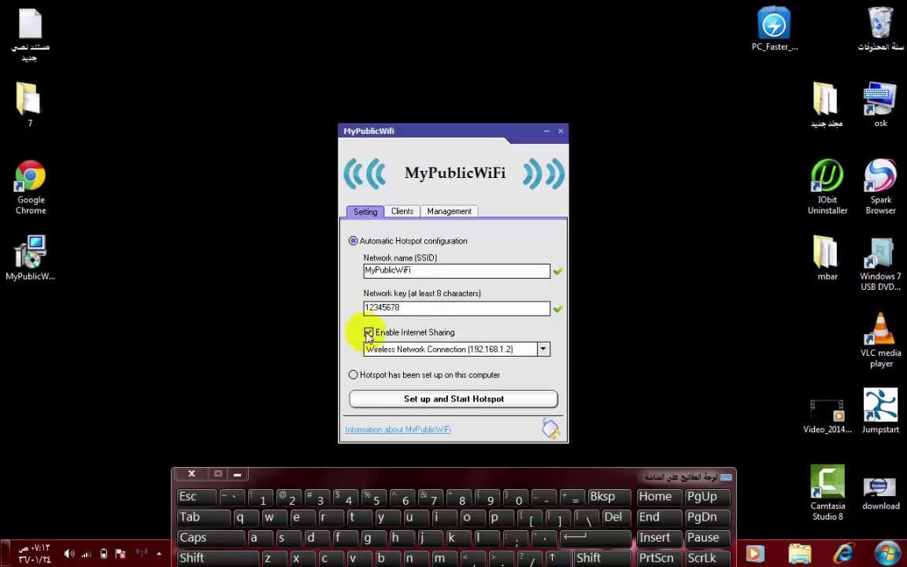
left_click(543, 350)
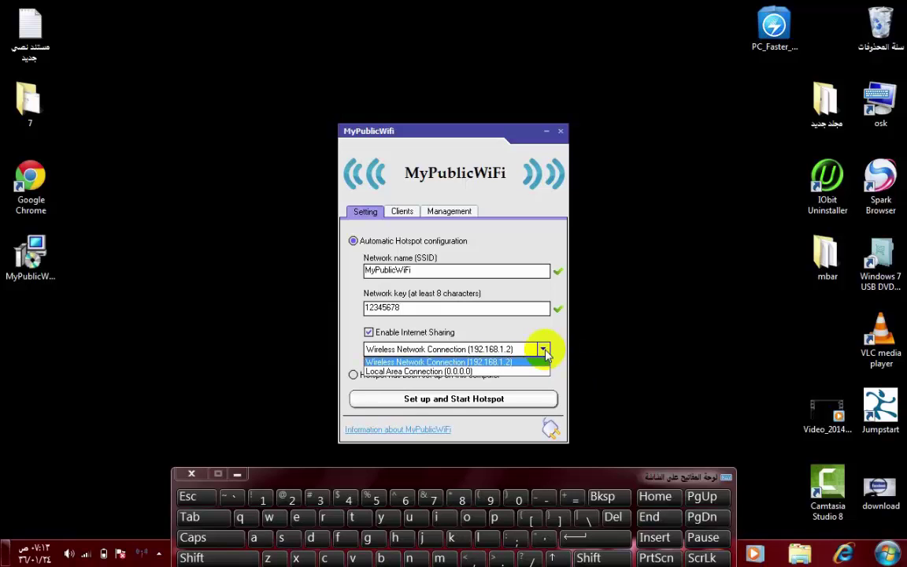
left_click(544, 350)
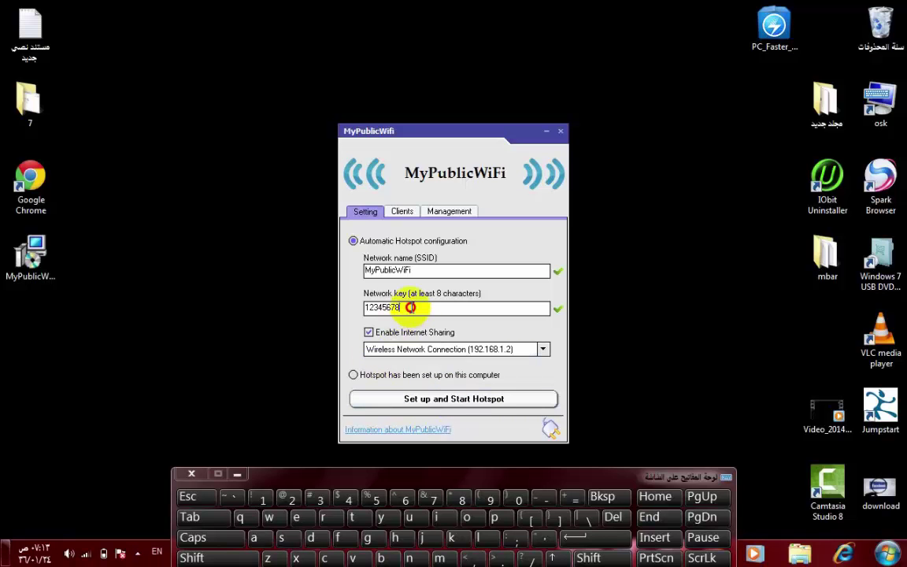
left_click_drag(404, 308, 366, 308)
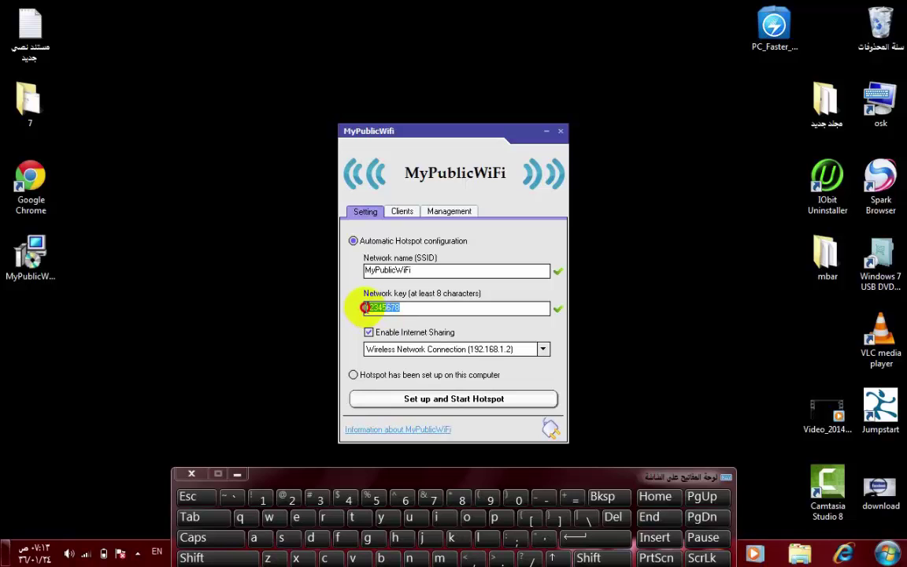
left_click_drag(410, 270, 374, 270)
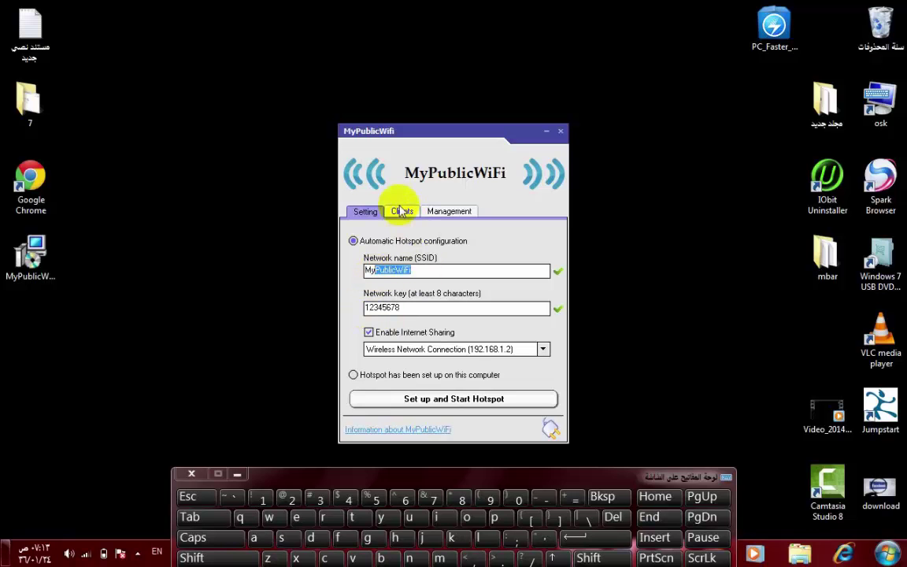
- Set the MyPublicWiFi interface language to Arabic and minimize the on-screen keyboard
left_click(441, 218)
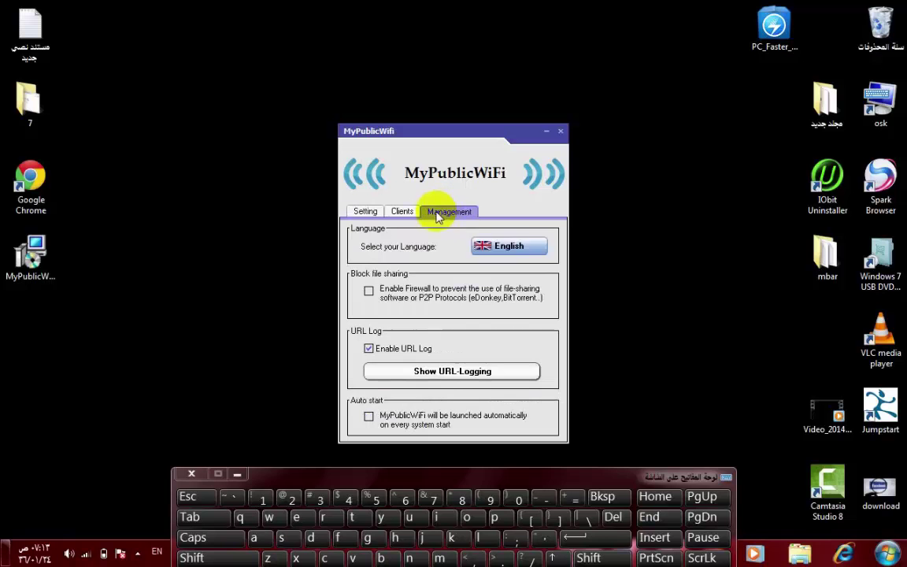
left_click(507, 250)
left_click(501, 268)
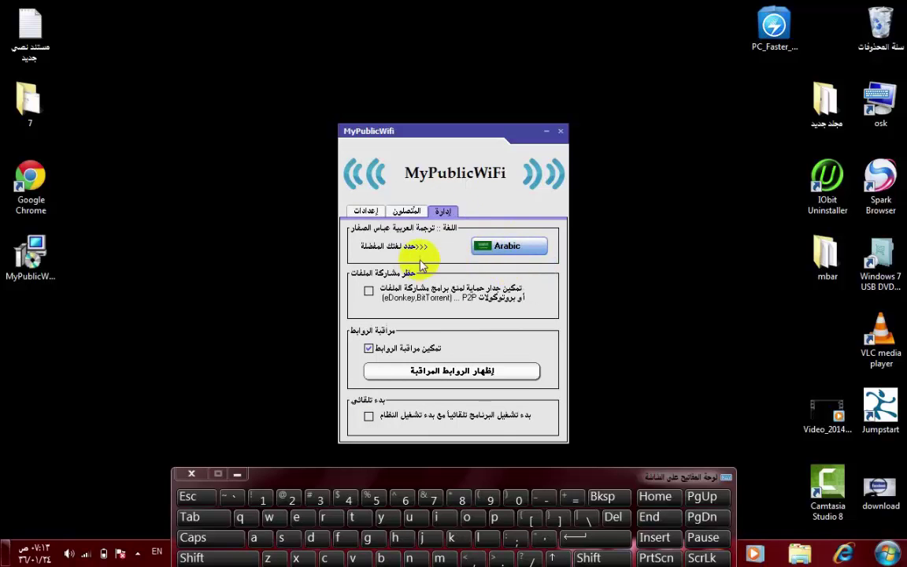
left_click(241, 470)
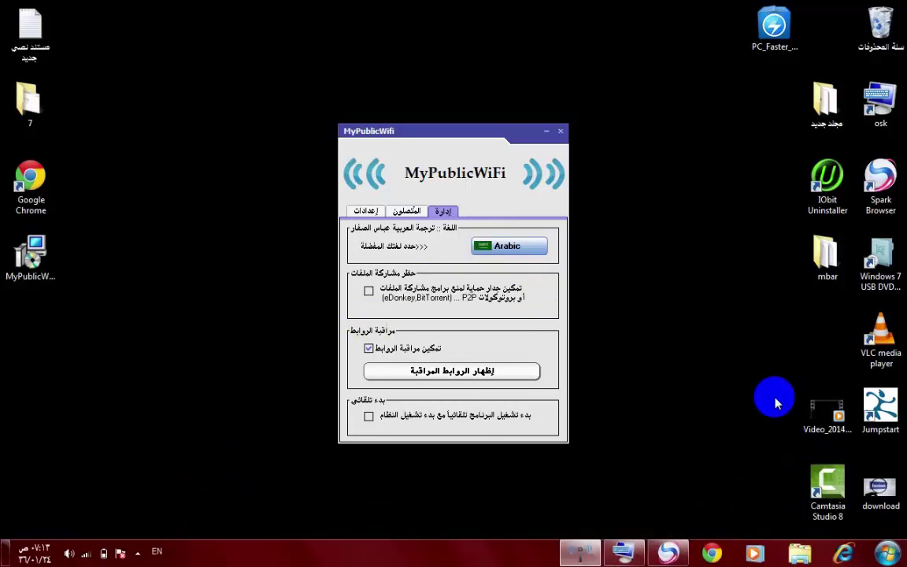
left_click_drag(761, 175, 794, 436)
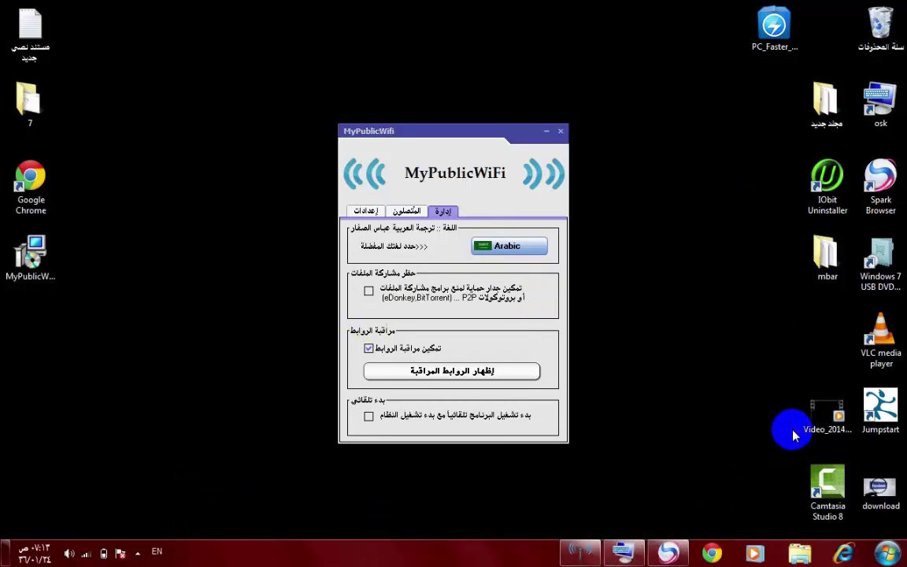
left_click_drag(761, 216, 721, 449)
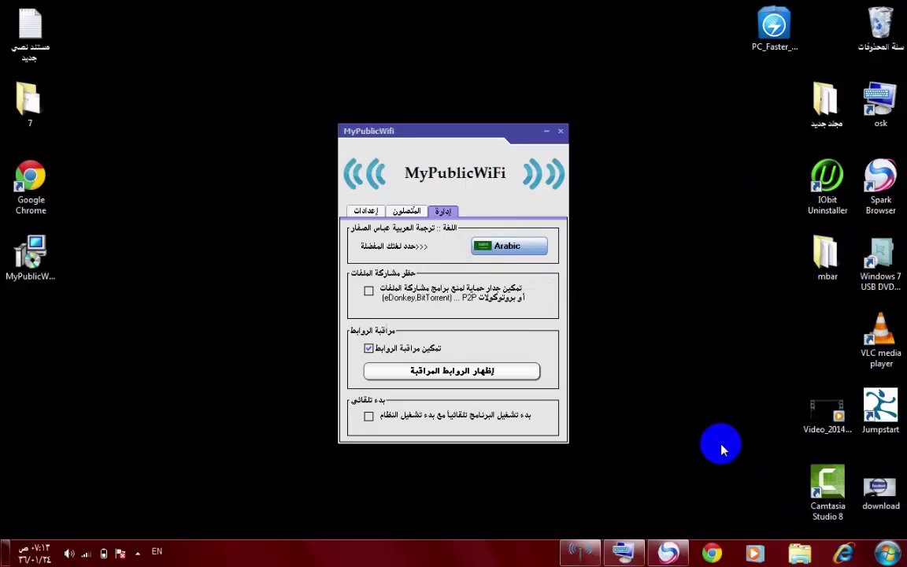
- Switch the firewall option that blocks file-sharing programs on and back off
left_click(369, 292)
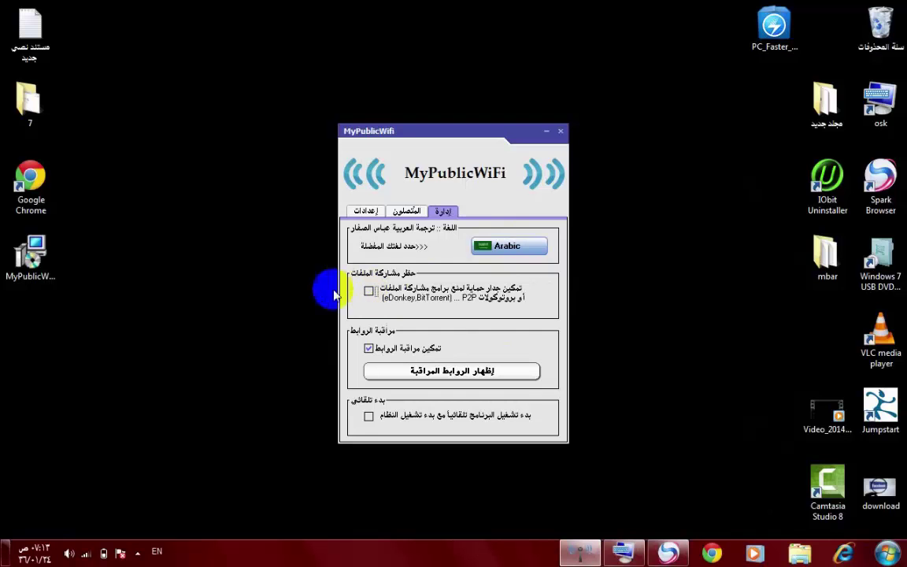
left_click(370, 293)
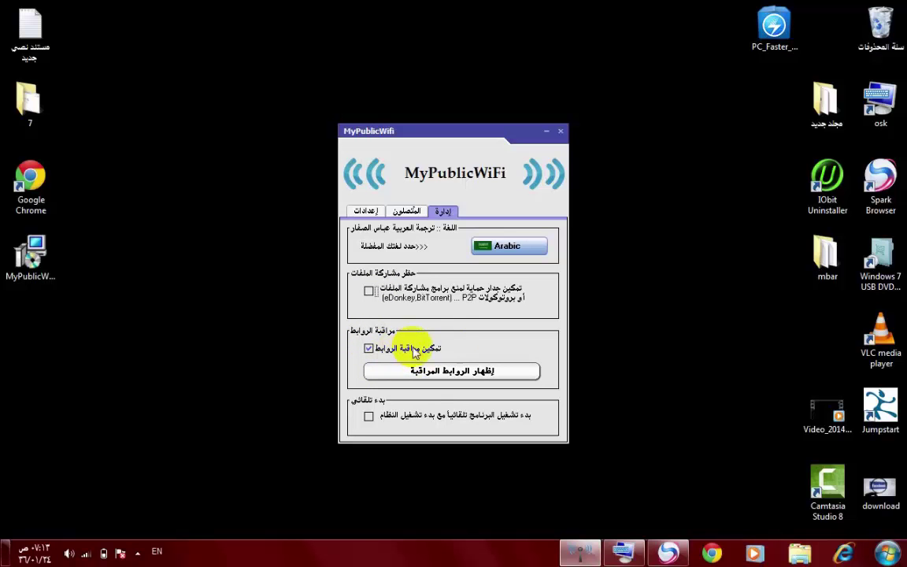
- Show the monitored links folder UrlLog and restore its window to a smaller size that exposes the desktop icons
left_click_drag(296, 58, 222, 47)
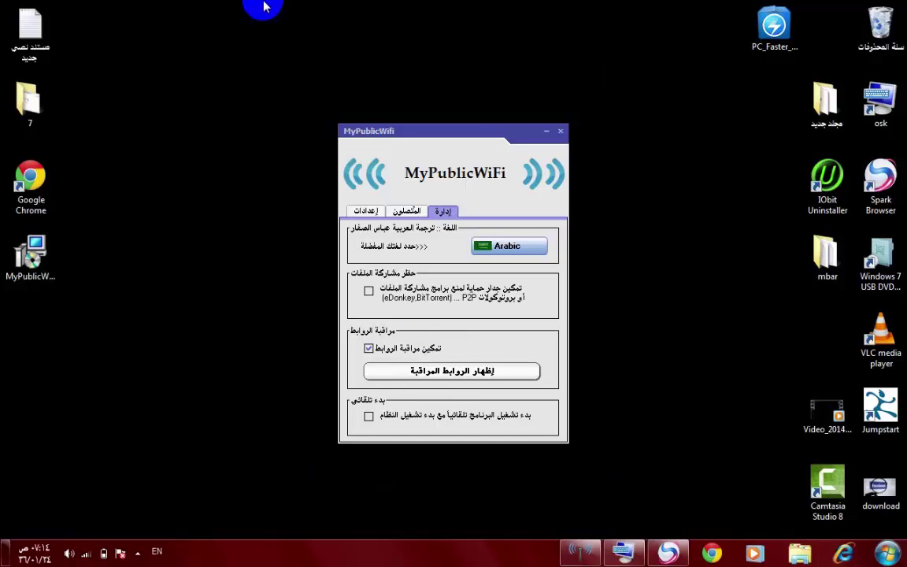
left_click_drag(264, 6, 374, 429)
left_click(458, 376)
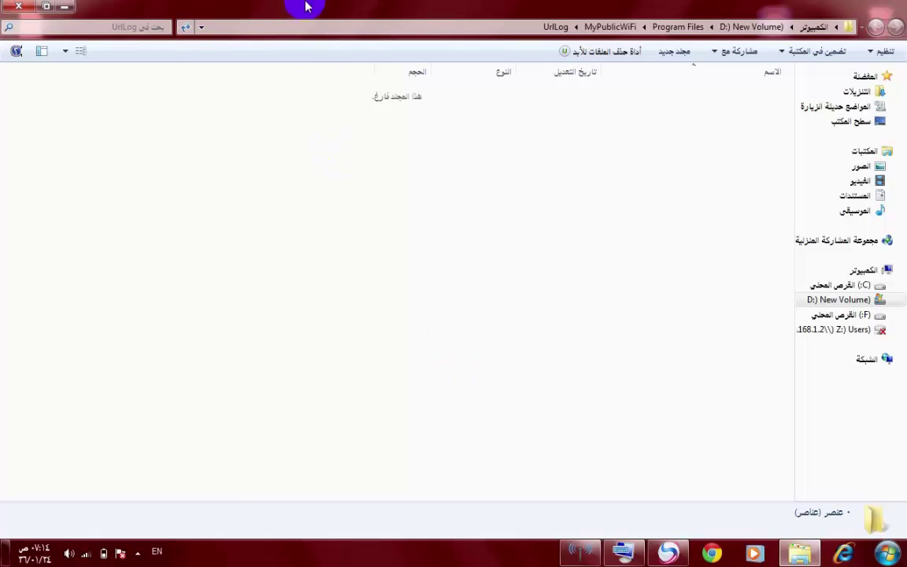
left_click_drag(304, 5, 537, 53)
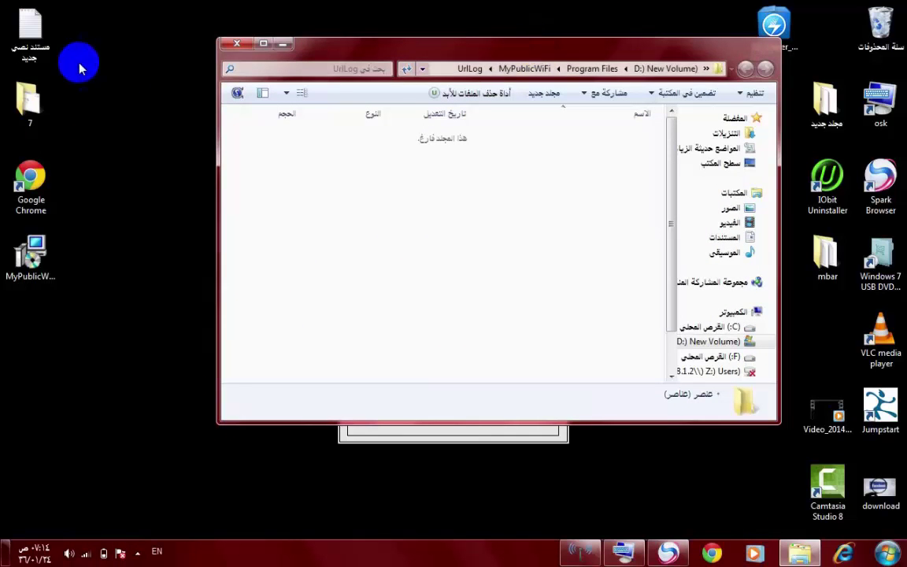
- Copy the text document مستند نصي جديد from the desktop into the UrlLog folder
left_click(47, 47)
right_click(59, 43)
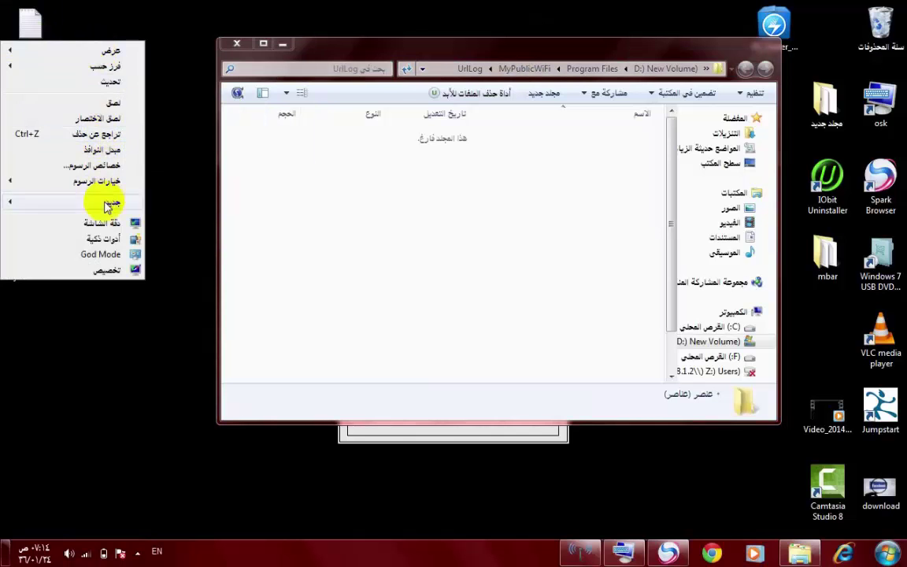
mouse_move(107, 203)
right_click(52, 30)
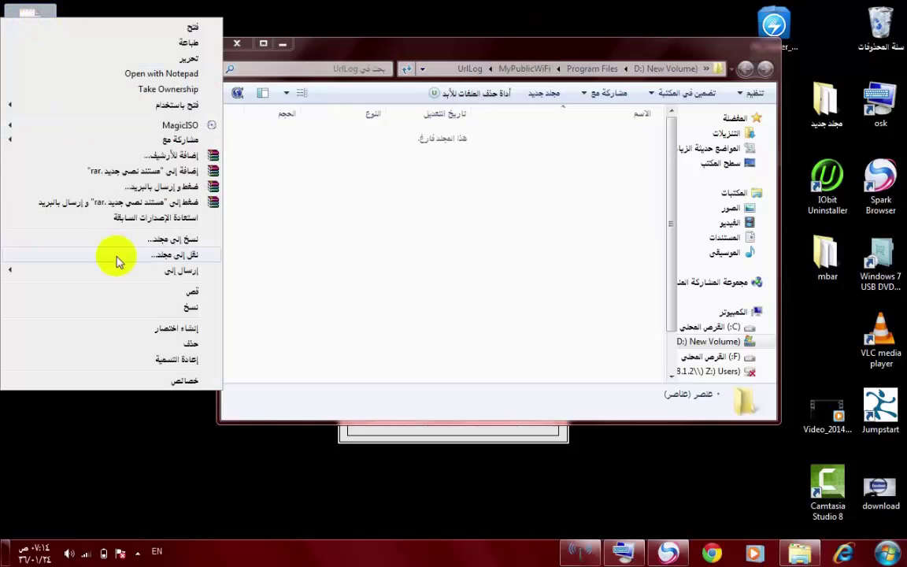
left_click(122, 286)
left_click(146, 305)
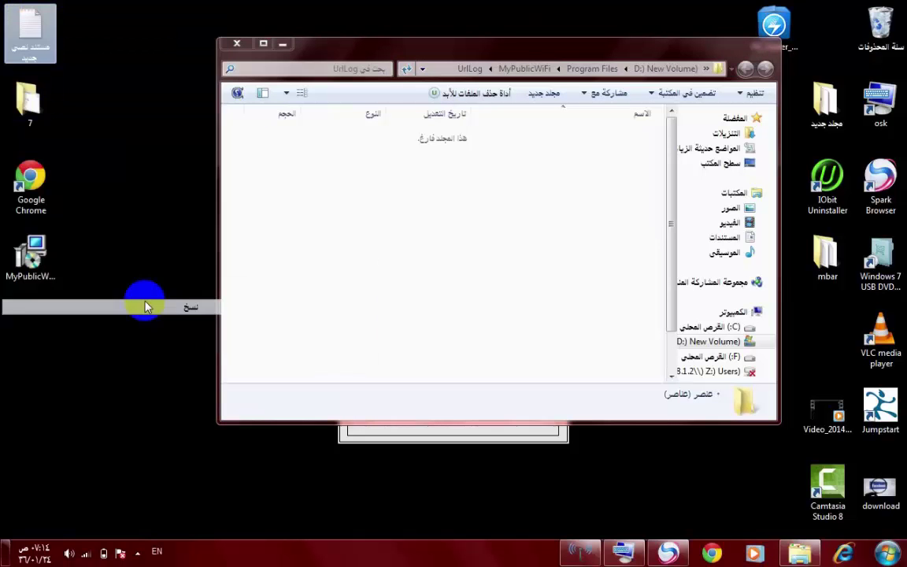
right_click(461, 198)
left_click(394, 296)
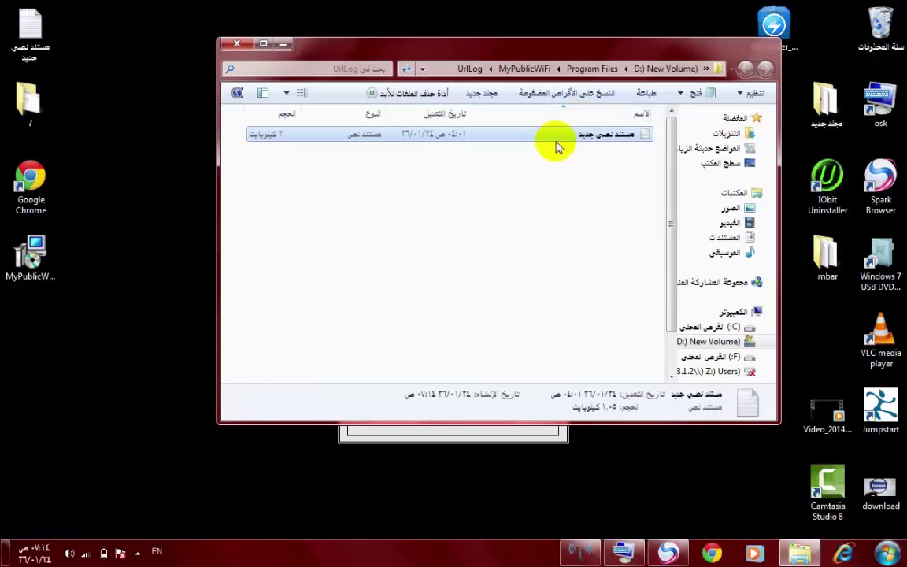
- Examine the list of links in the copied text document, closing both the document and the UrlLog folder when done
double_click(568, 140)
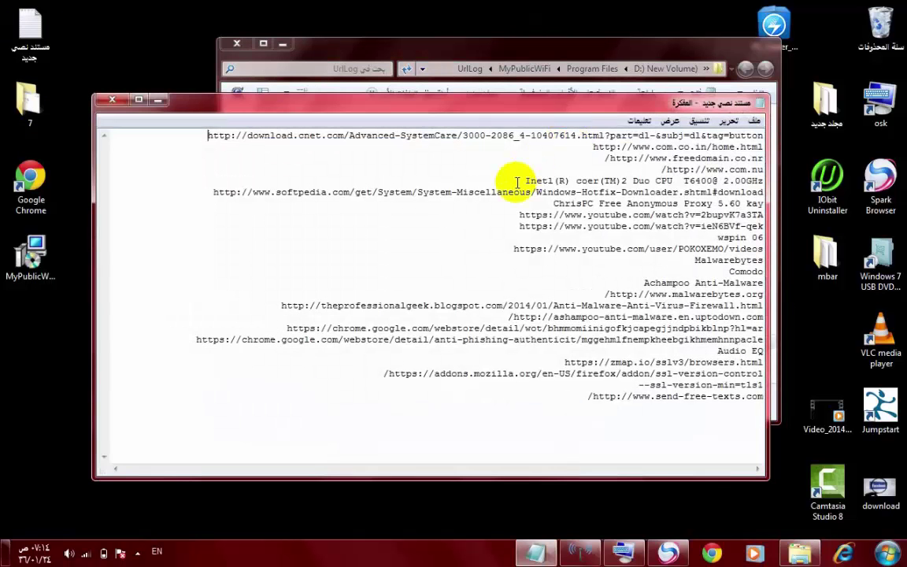
left_click_drag(557, 404, 186, 143)
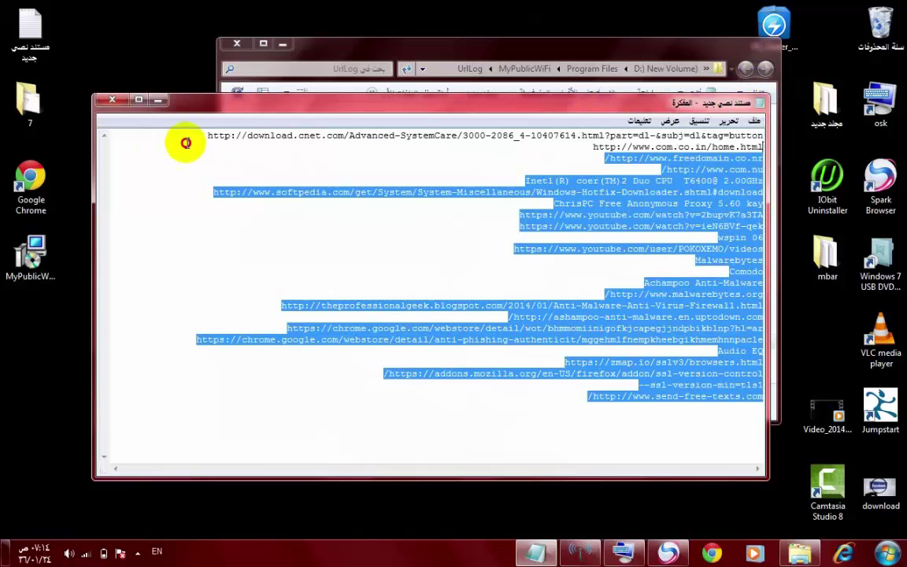
double_click(187, 142)
left_click_drag(593, 104, 188, 116)
left_click(115, 101)
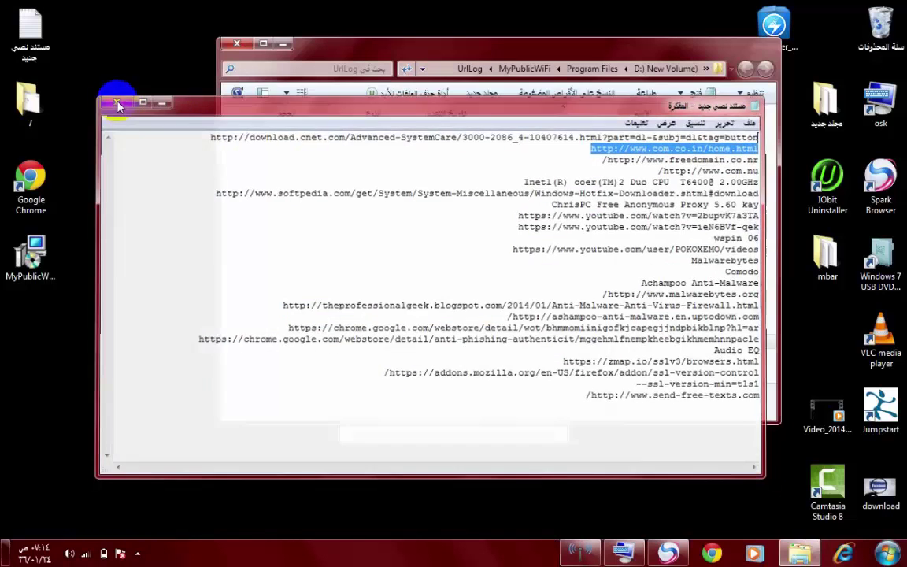
left_click_drag(120, 8, 263, 465)
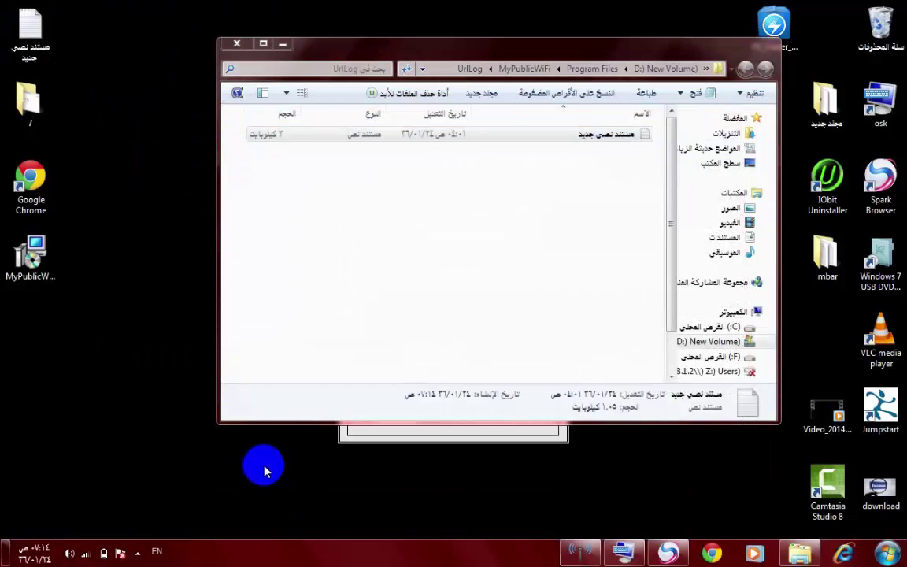
left_click(234, 44)
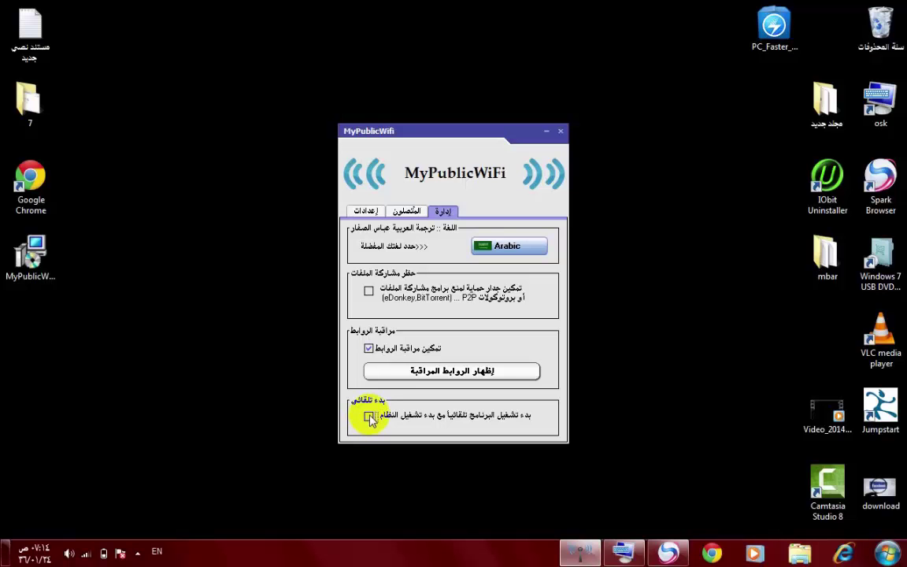
- View the connected clients list, return to the hotspot settings and start the MyPublicWiFi network sharing Wireless Network Connection
left_click(405, 216)
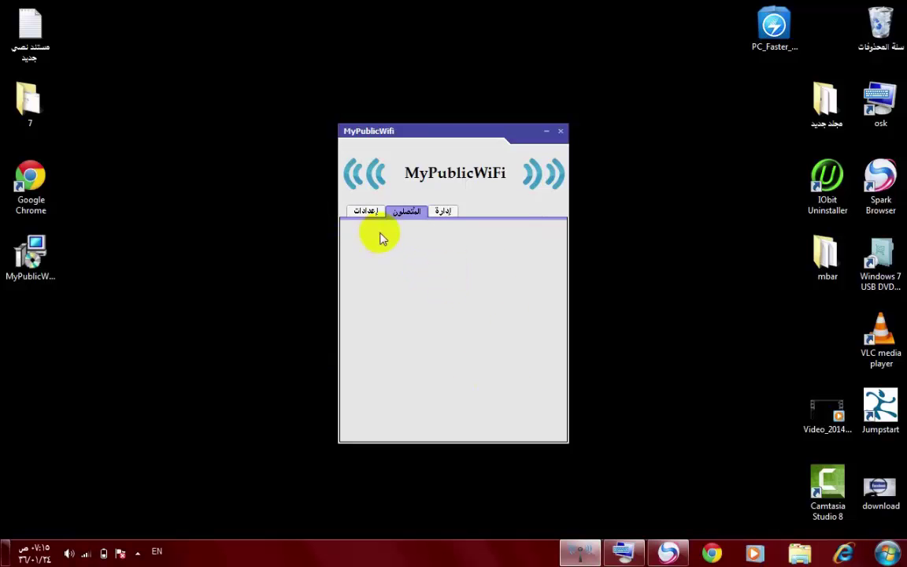
left_click(365, 211)
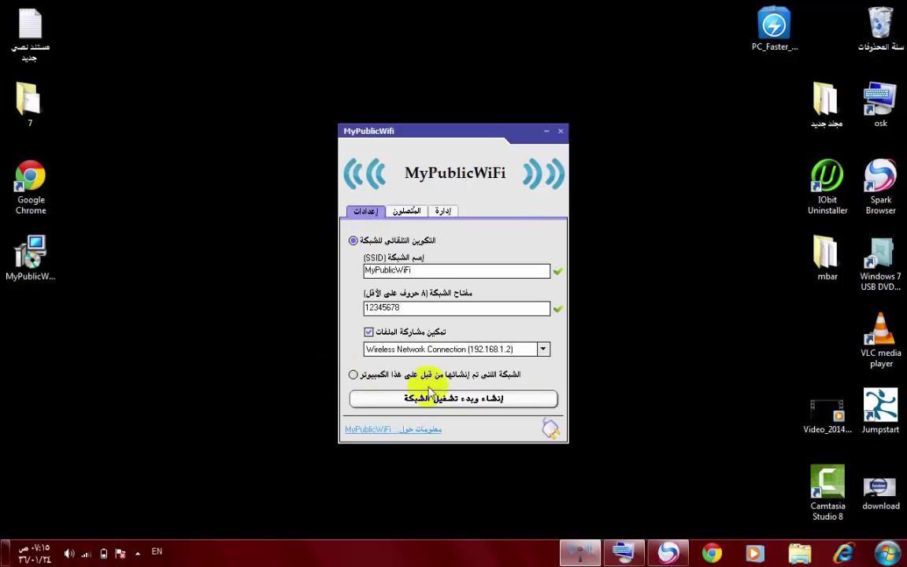
left_click(466, 399)
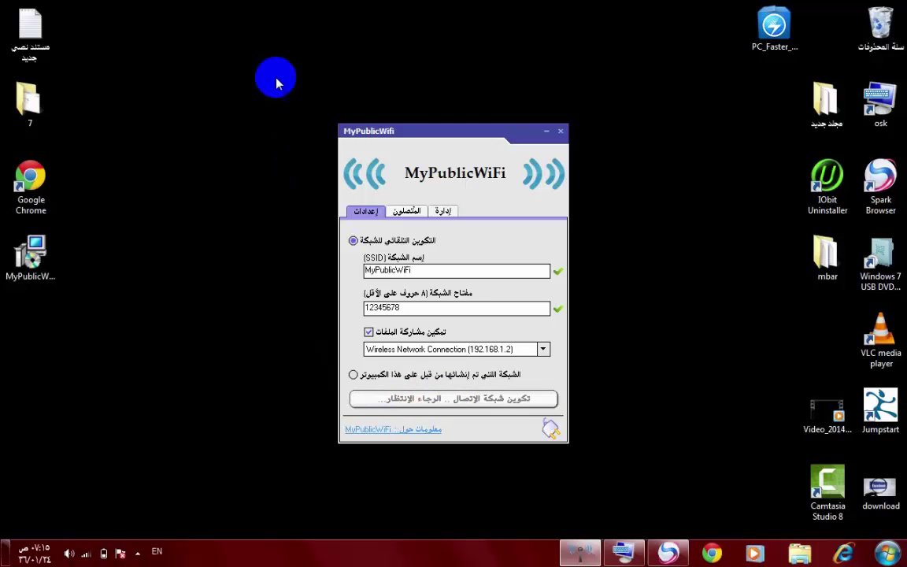
left_click_drag(276, 59, 667, 460)
left_click_drag(619, 30, 263, 479)
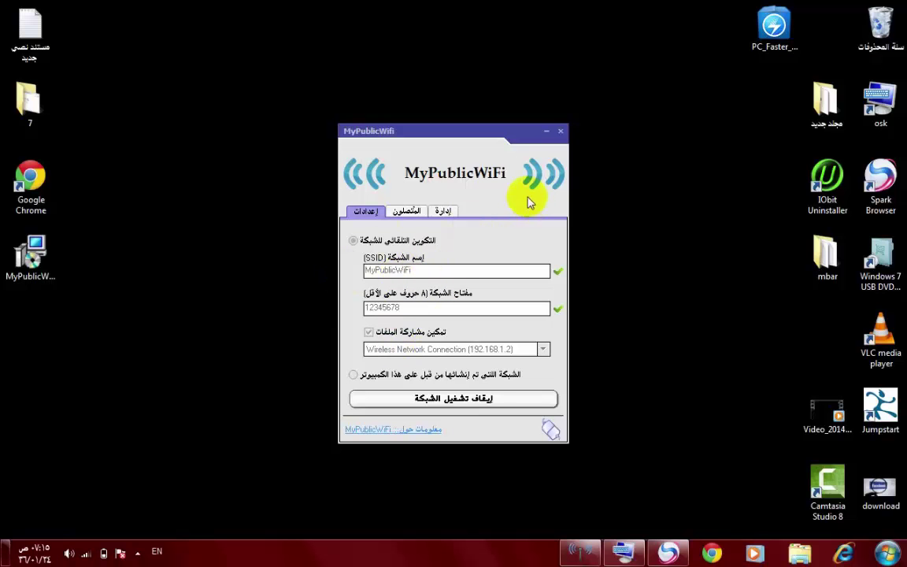
- Close the MyPublicWiFi window, check the hidden notification icons and refresh the desktop
left_click(560, 132)
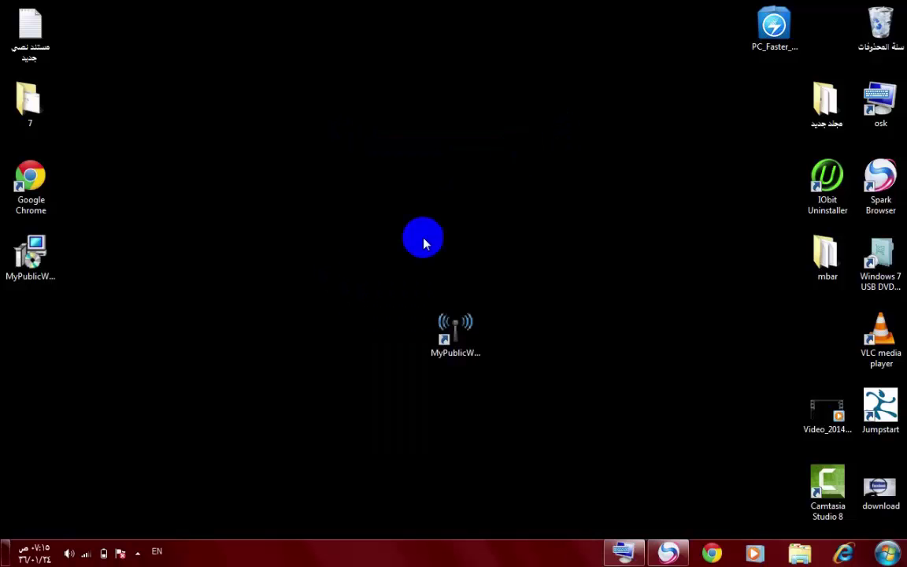
left_click(138, 555)
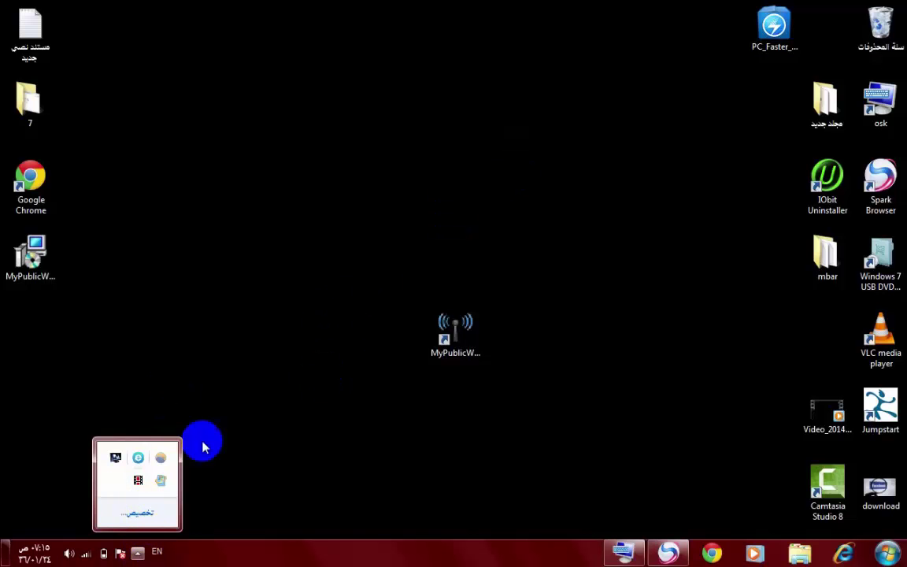
left_click(261, 432)
right_click(259, 432)
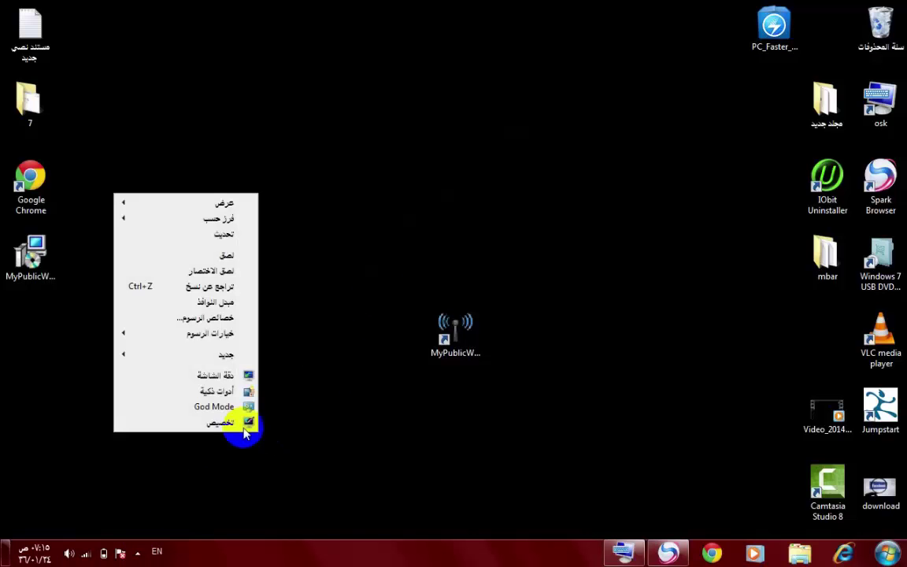
left_click(226, 243)
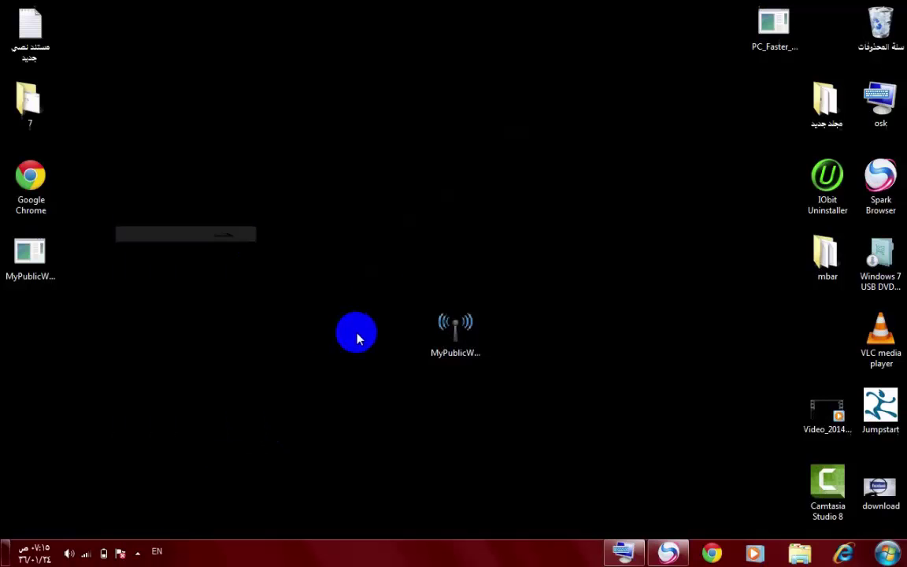
- Switch to Spark Browser, request the Baidu PC Faster download from Softpedia's External mirror 1, cancel it and minimize the browser
left_click(659, 549)
left_click(78, 8)
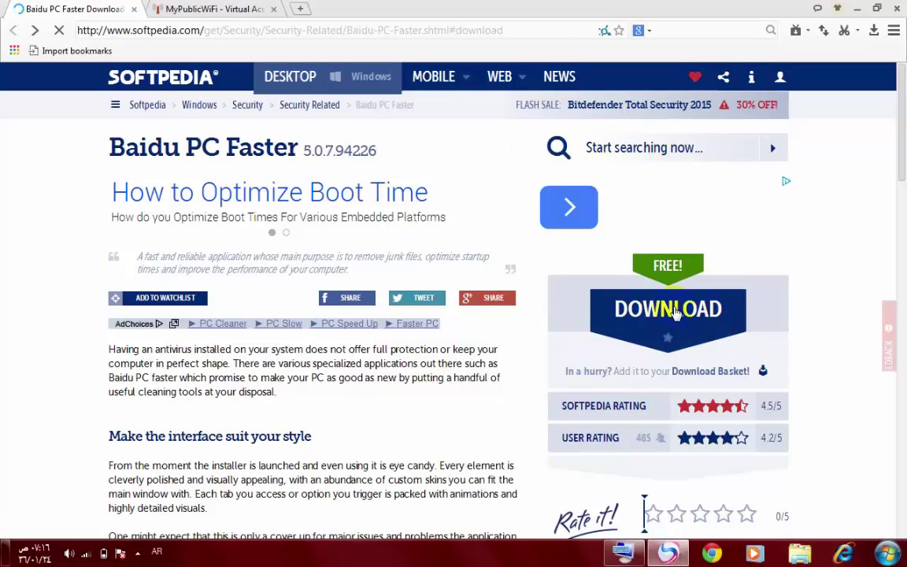
left_click(622, 307)
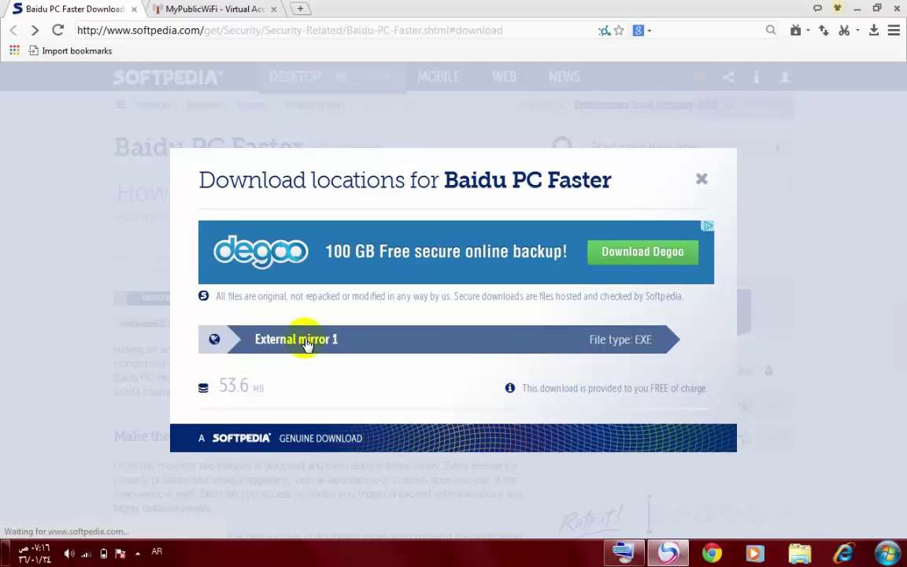
left_click(306, 342)
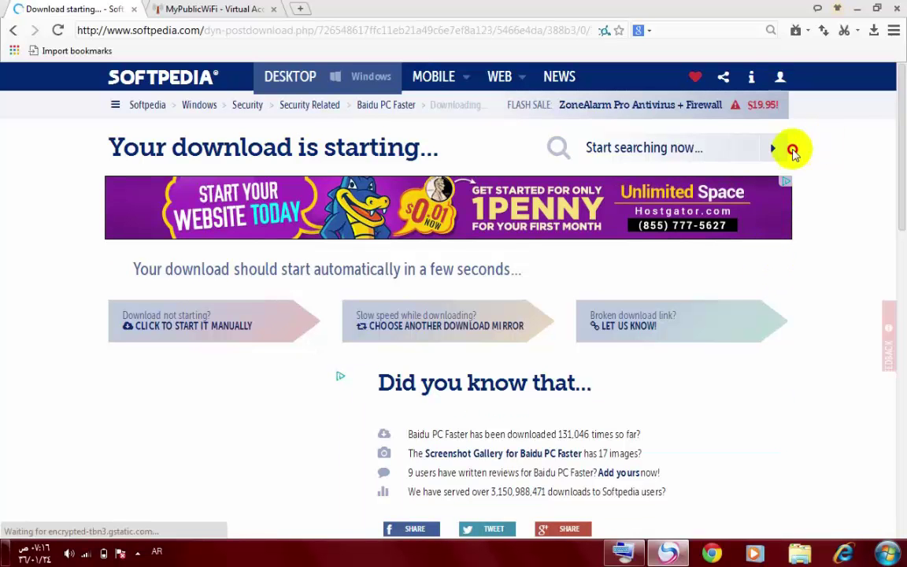
left_click_drag(790, 152, 770, 231)
left_click(759, 269)
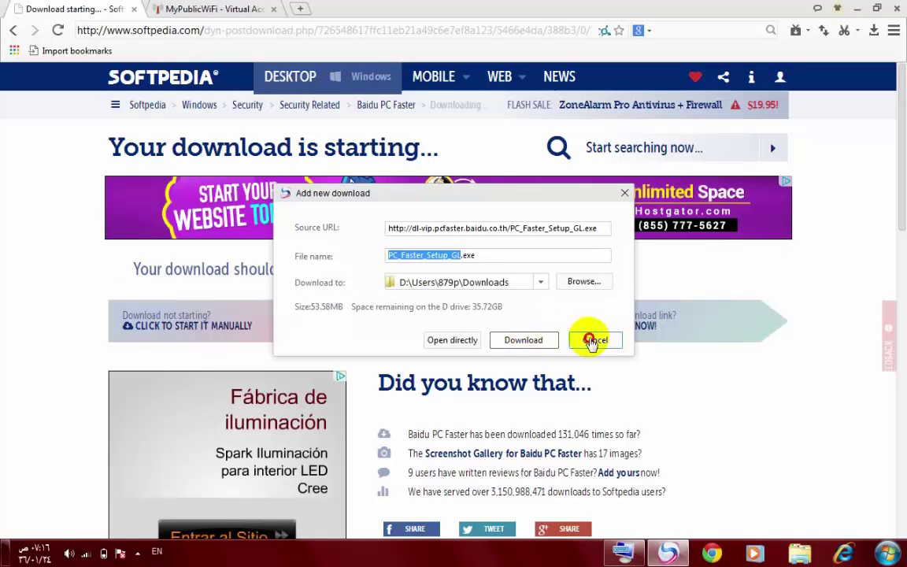
left_click(590, 340)
left_click(857, 8)
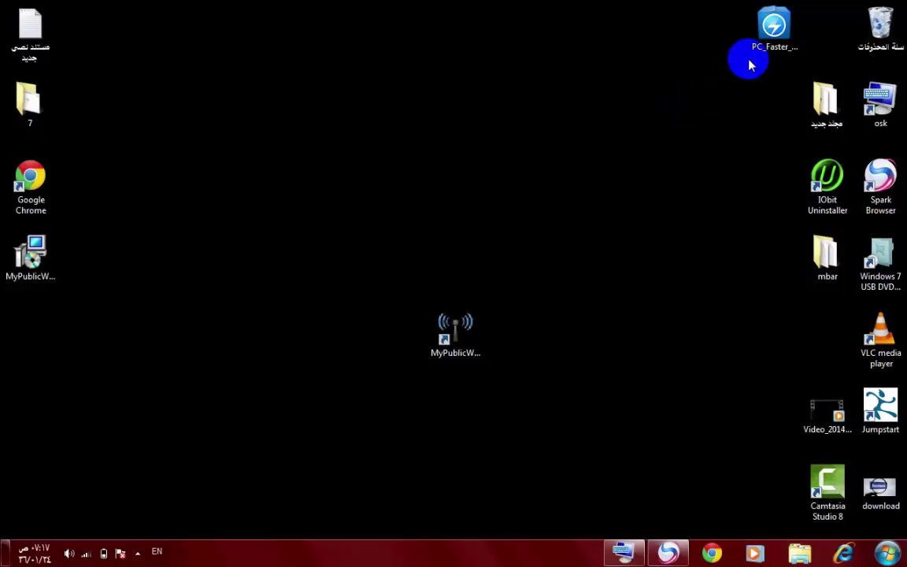
- Move the PC Faster installer to the middle of the desktop and the MyPublicWiFi shortcut beneath its setup file
left_click_drag(771, 30, 508, 264)
left_click_drag(456, 334, 297, 260)
left_click_drag(234, 183, 47, 322)
left_click(318, 259)
left_click(60, 373)
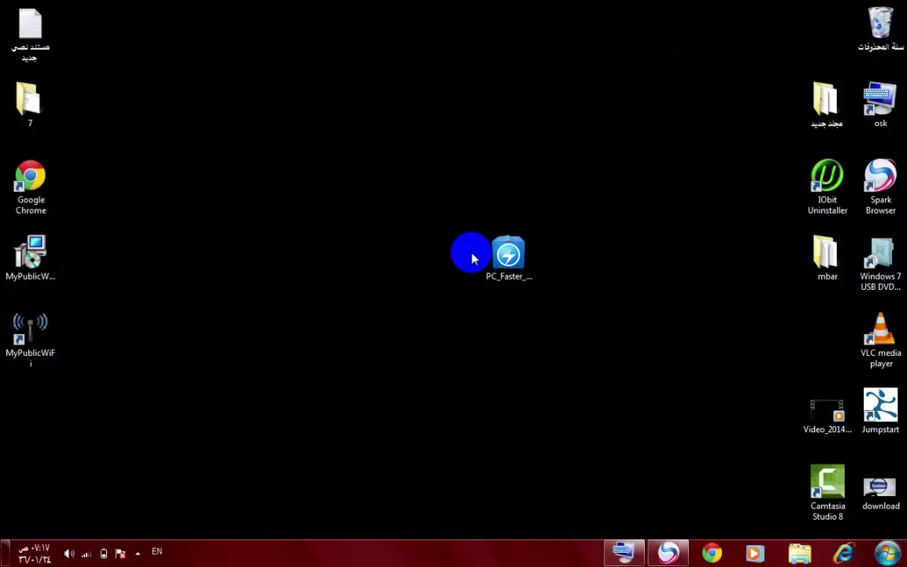
left_click_drag(421, 134, 541, 384)
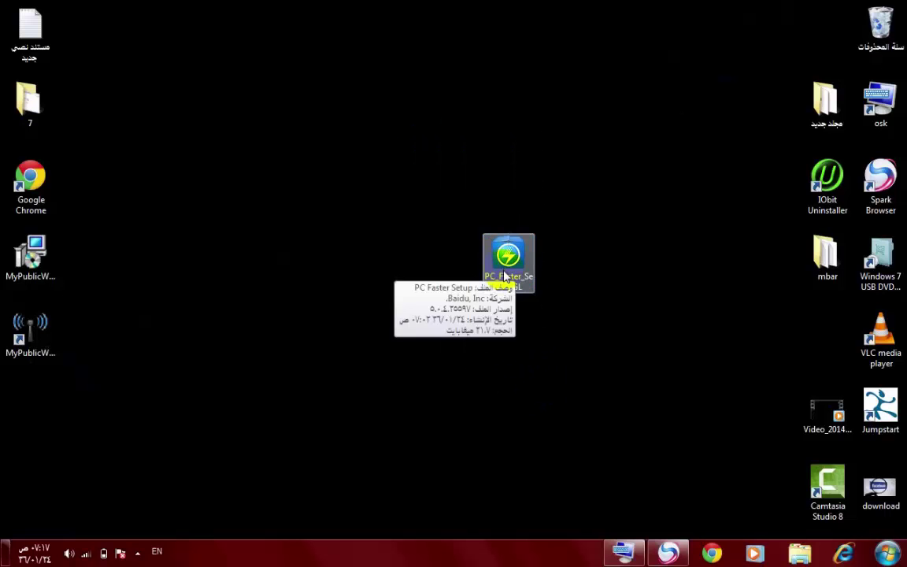
left_click_drag(467, 191, 526, 353)
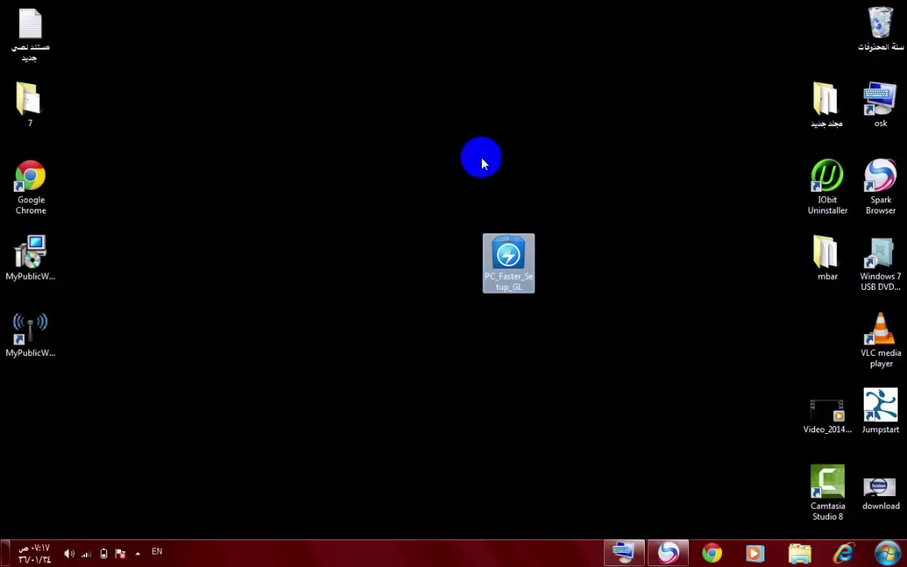
left_click_drag(478, 142, 548, 384)
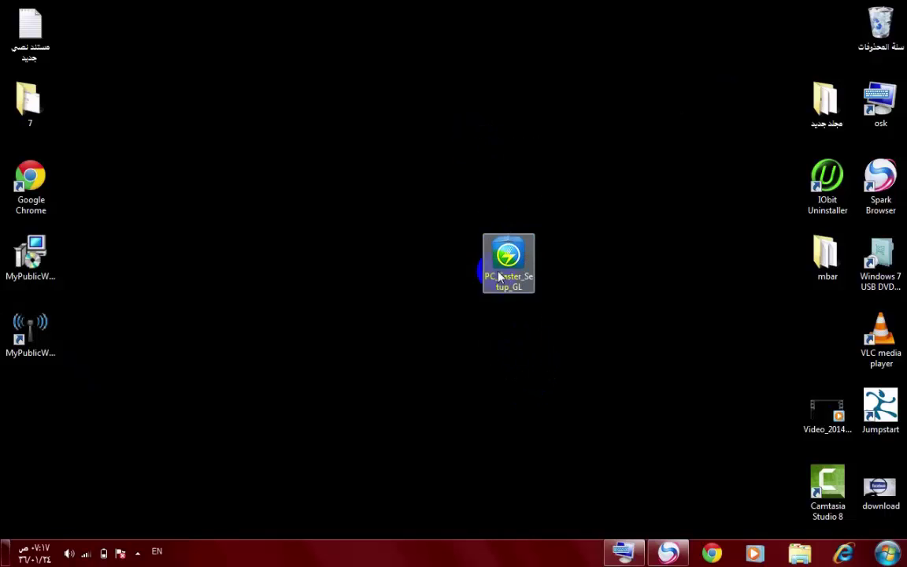
left_click_drag(444, 180, 534, 364)
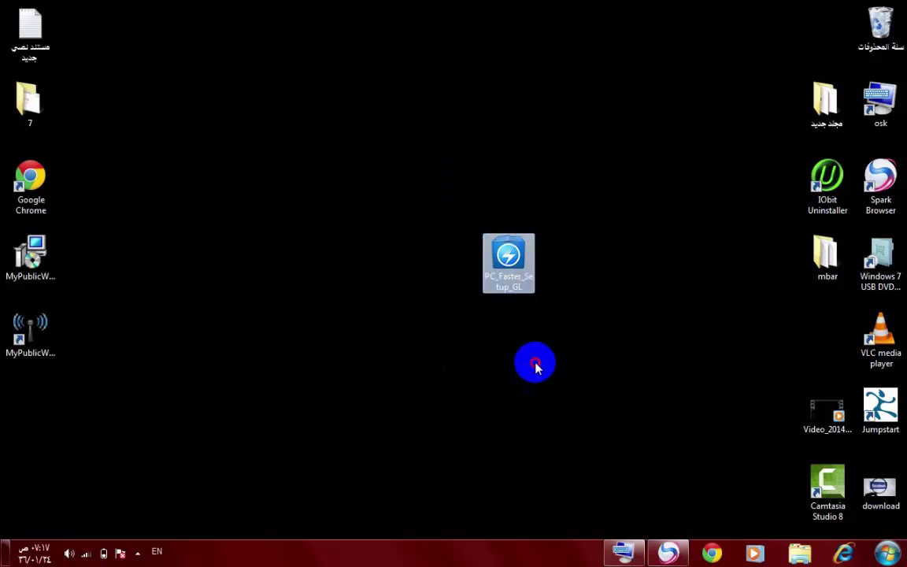
left_click(535, 365)
- Launch PC_Faster_Setup_GL, opt out of the customer experience improvement program and install Baidu PC Faster
left_click(501, 274)
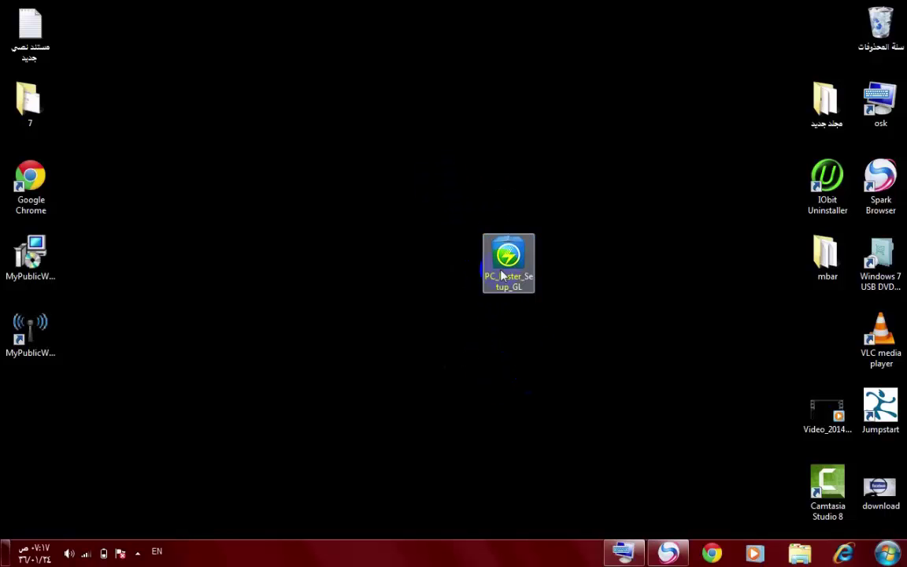
double_click(501, 274)
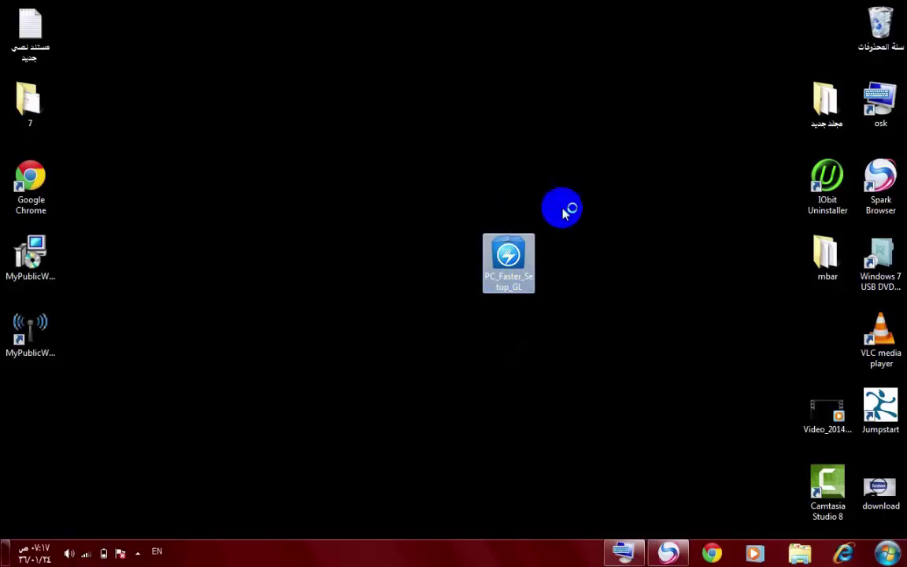
left_click(533, 315)
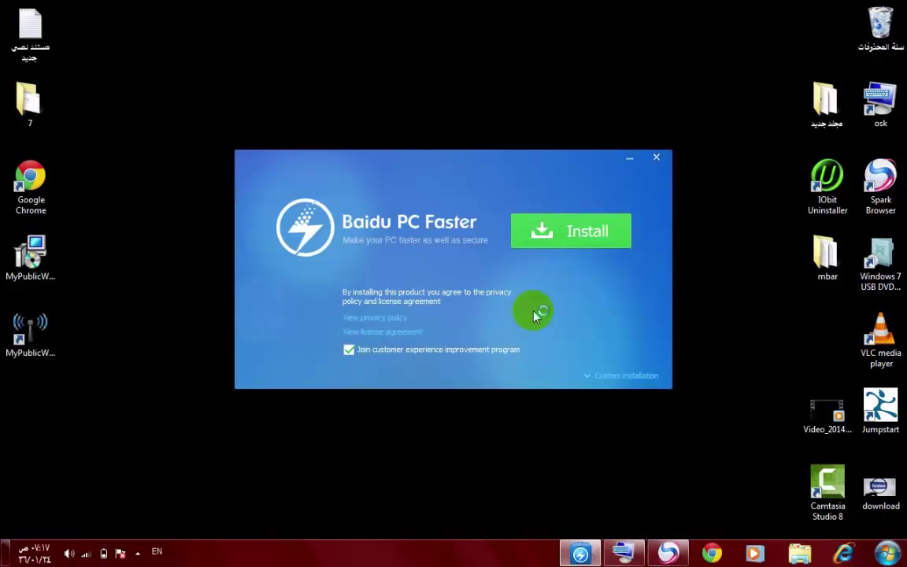
left_click(351, 350)
left_click(549, 235)
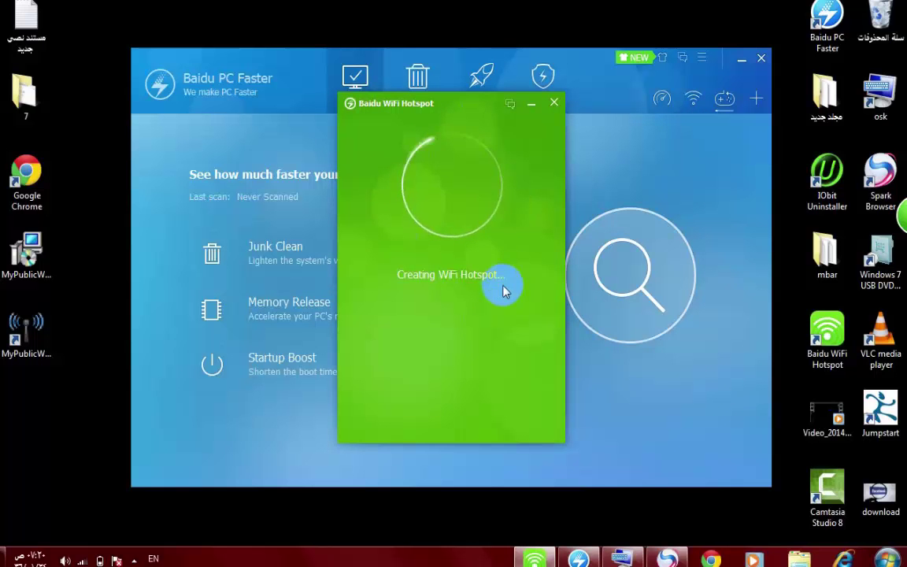
- Bring up the on-screen keyboard and raise it above the taskbar so all its keys are visible
left_click(619, 559)
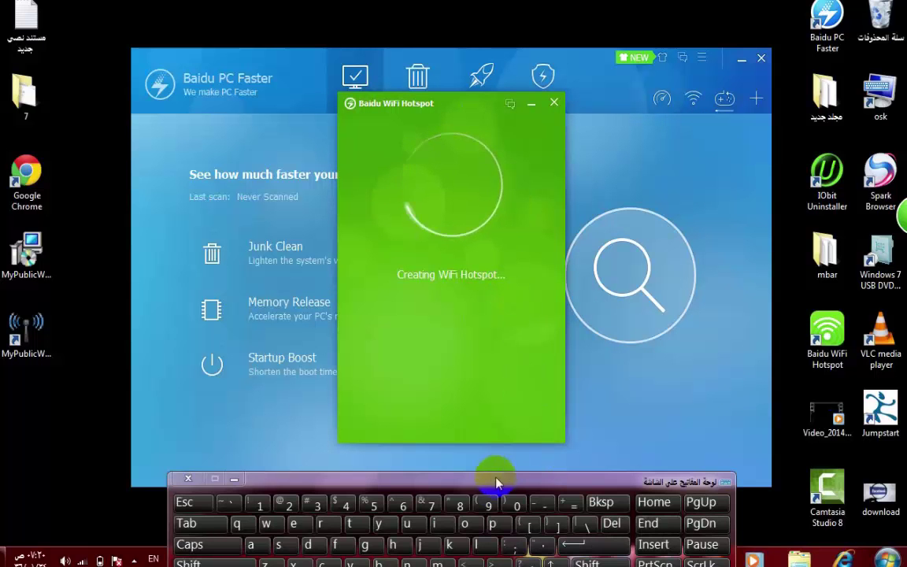
left_click_drag(488, 489, 507, 444)
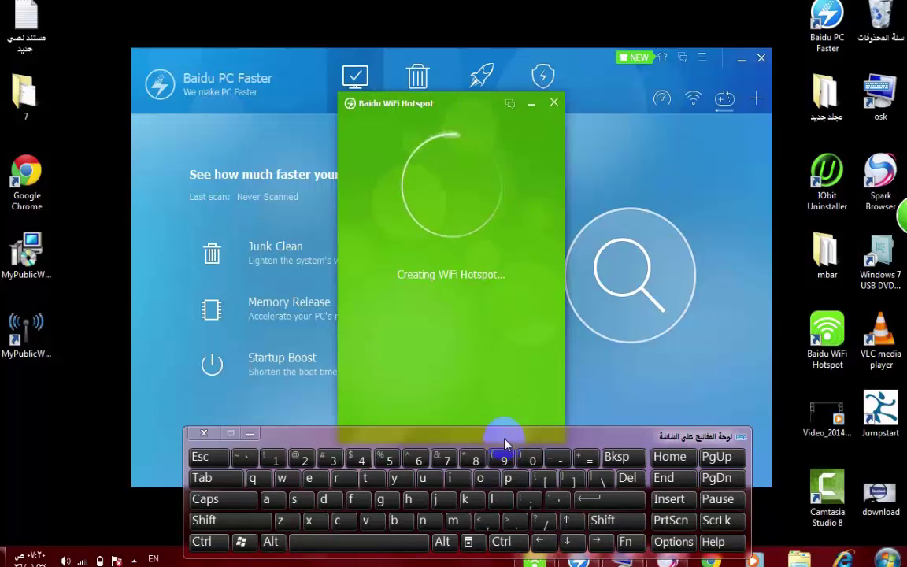
left_click_drag(80, 385, 54, 299)
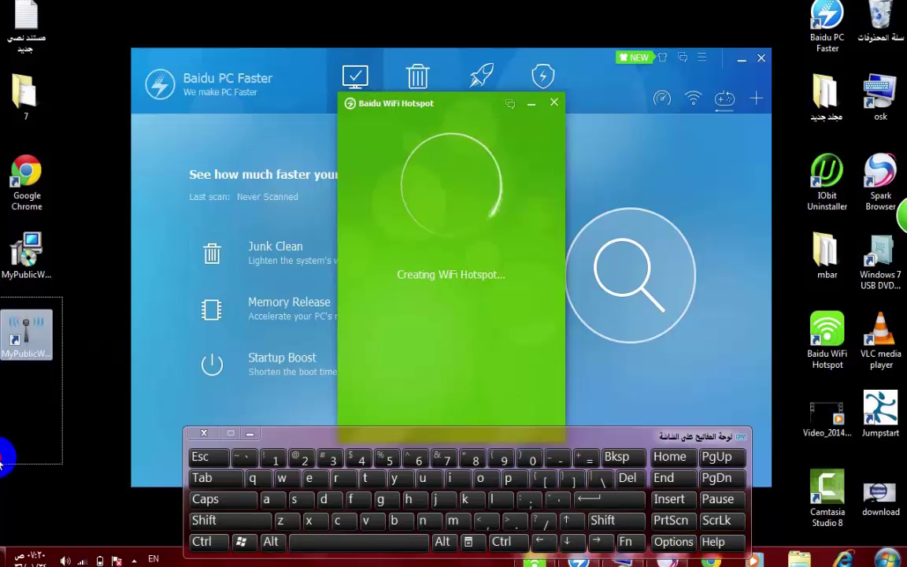
left_click(2, 448)
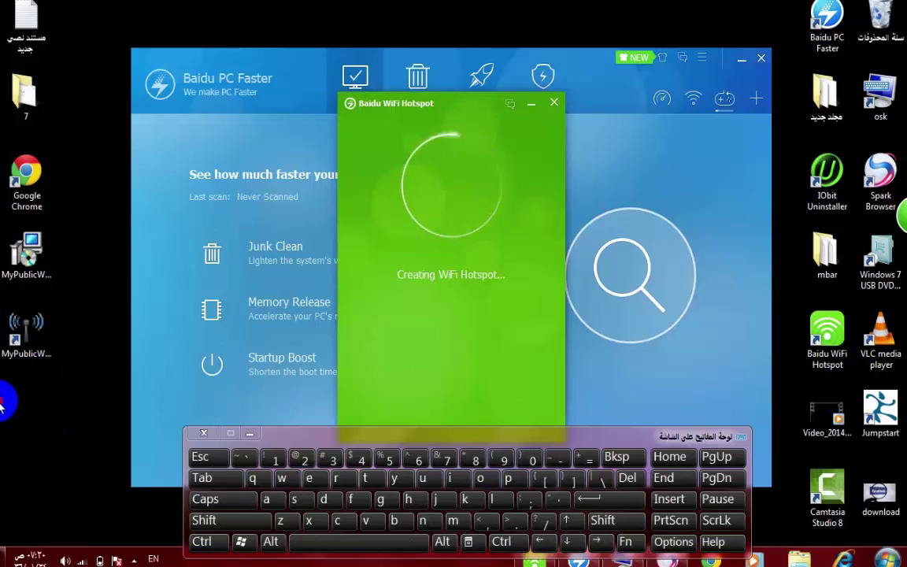
left_click_drag(2, 400, 76, 293)
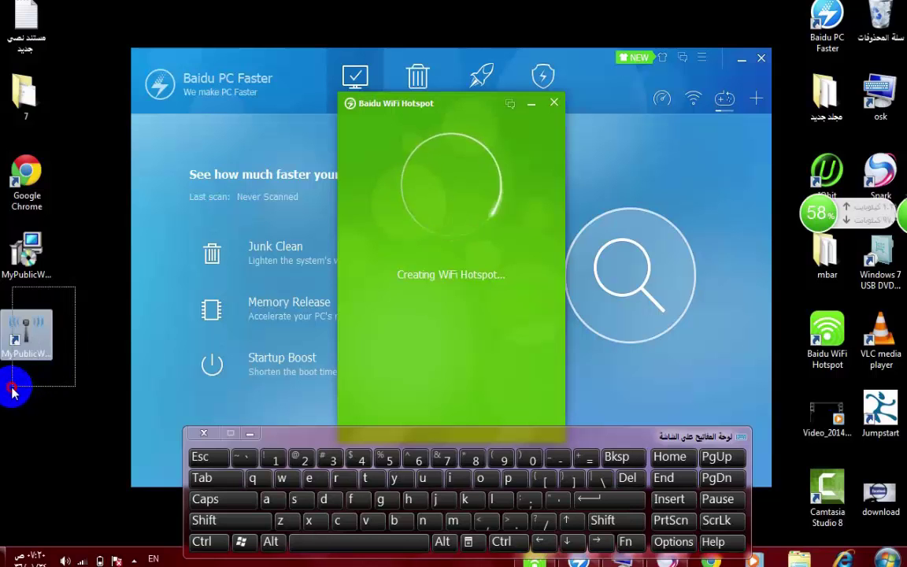
left_click_drag(18, 384, 83, 318)
left_click(83, 318)
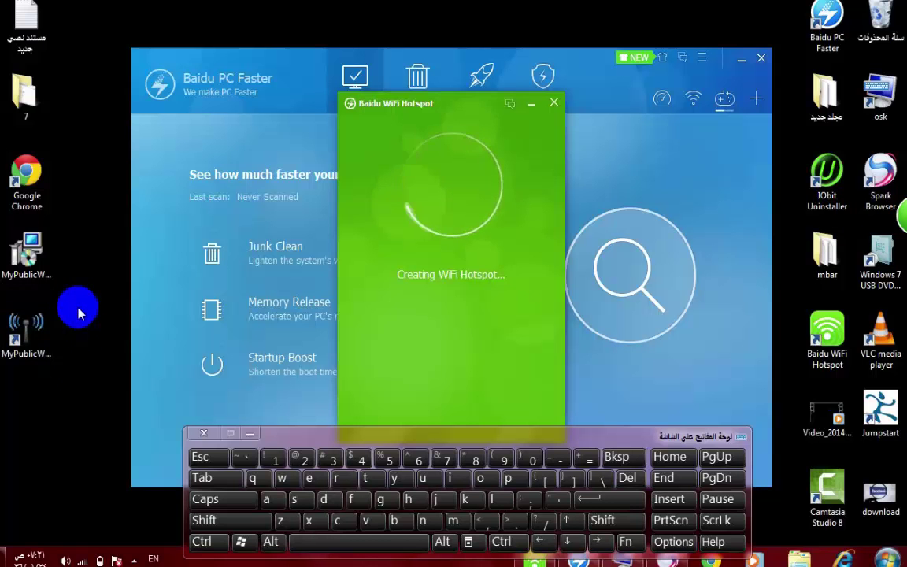
mouse_move(54, 286)
left_mouse_down()
mouse_move(61, 340)
mouse_move(13, 400)
mouse_move(20, 340)
mouse_move(10, 330)
mouse_move(56, 299)
left_mouse_up()
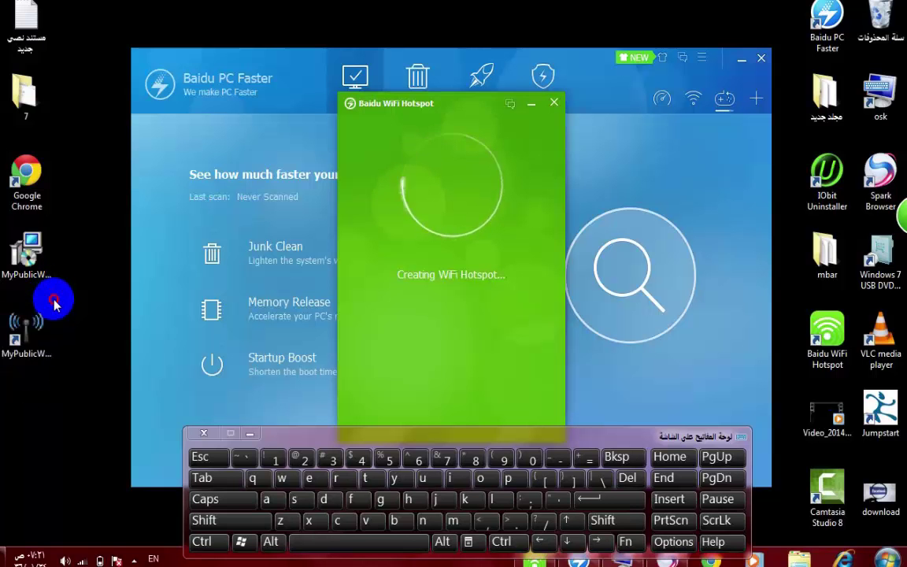
left_click(13, 398)
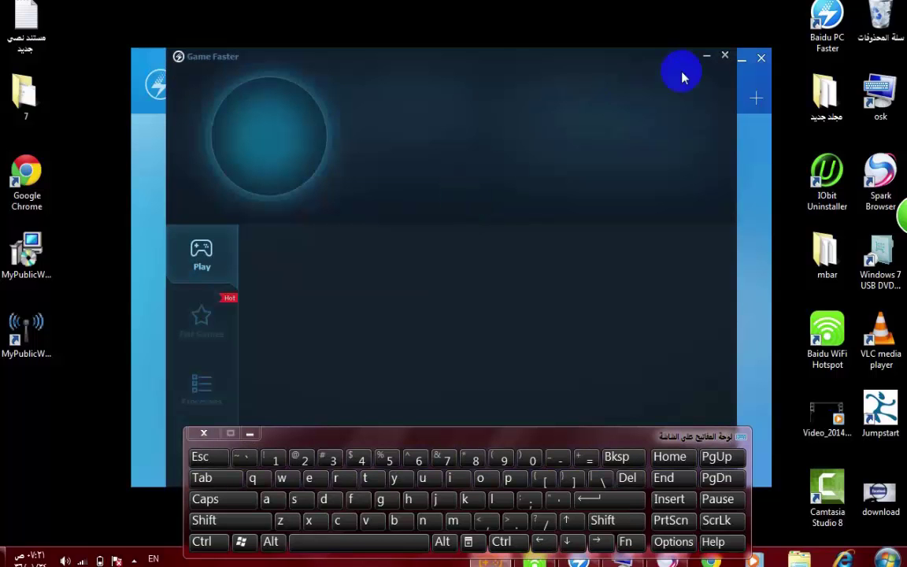
- Close the Game Faster window and lower the on-screen keyboard to uncover the Baidu WiFi Hotspot window
left_click(724, 57)
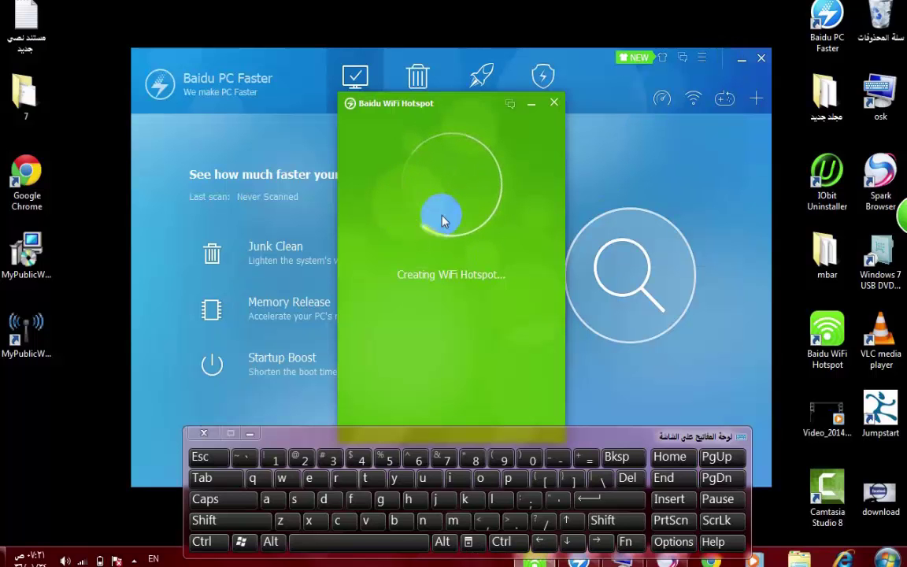
key("ctrl")
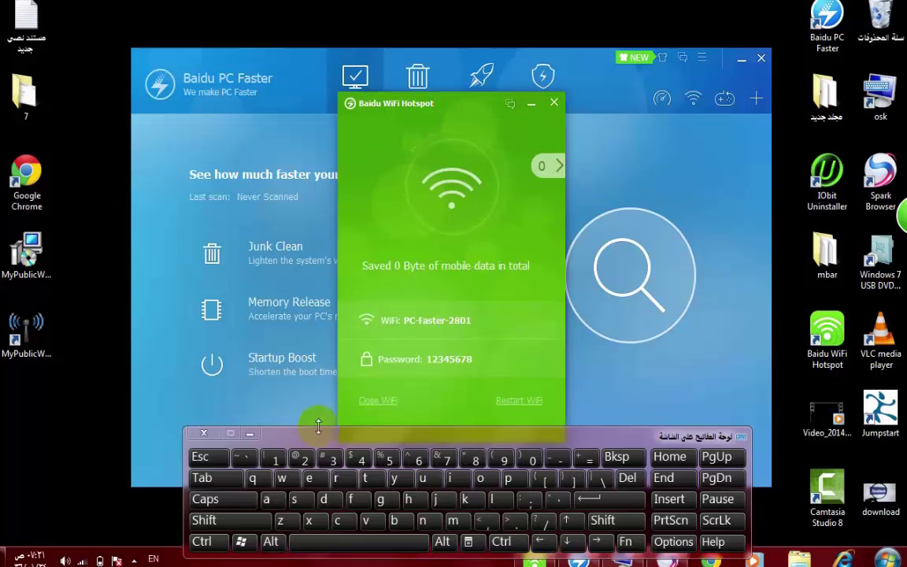
mouse_move(316, 426)
left_mouse_down()
mouse_move(355, 486)
mouse_move(359, 475)
left_mouse_up()
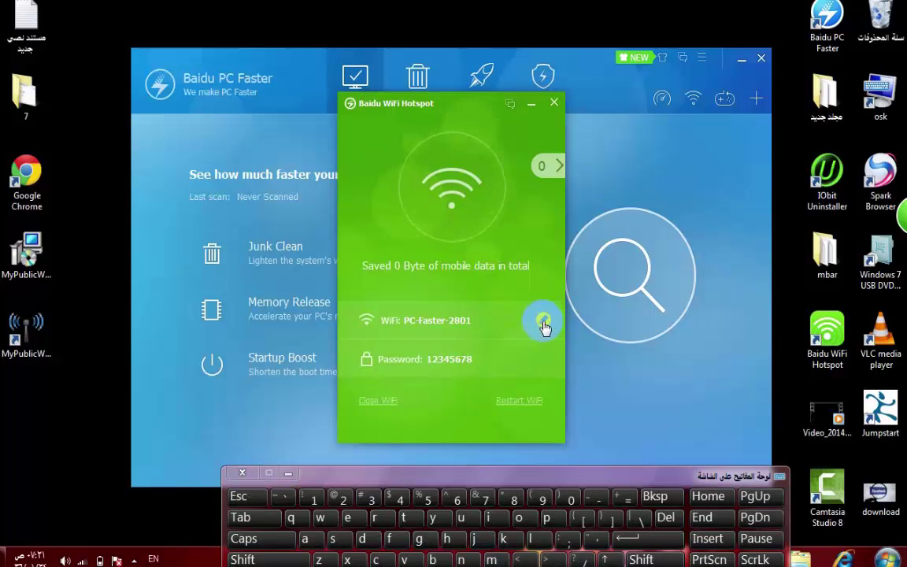
- Open the hotspot's WiFi name and password settings, highlight both fields and close the dialog without saving
left_click(543, 322)
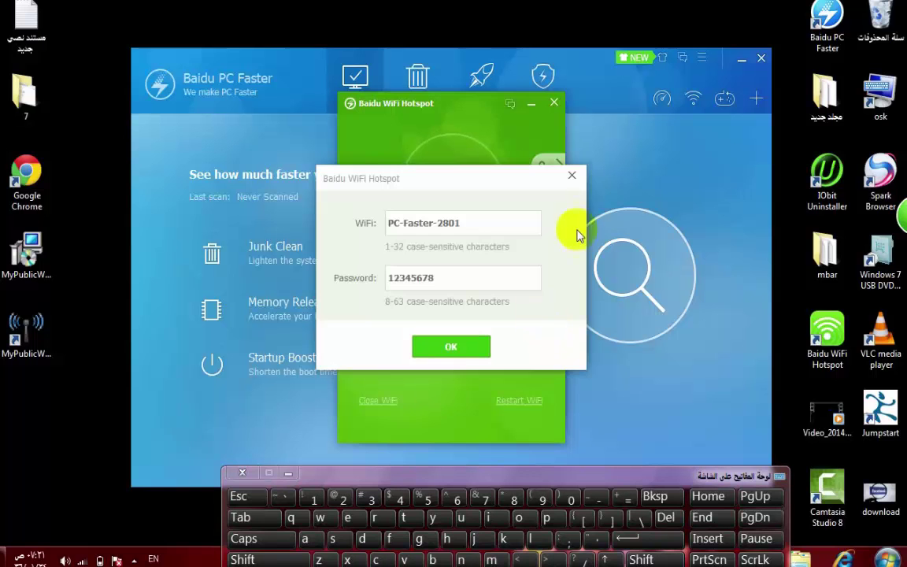
left_click(571, 175)
left_click(544, 324)
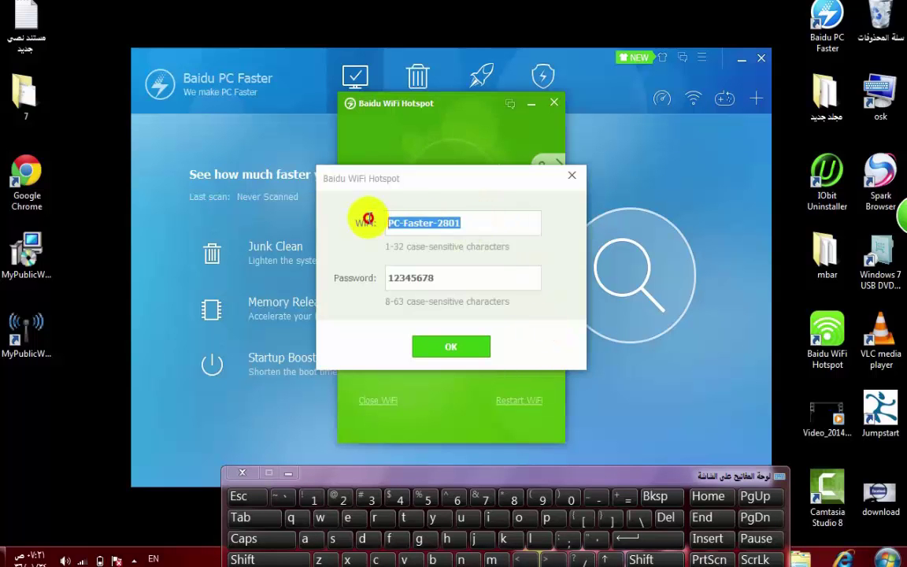
left_click_drag(478, 277, 364, 284)
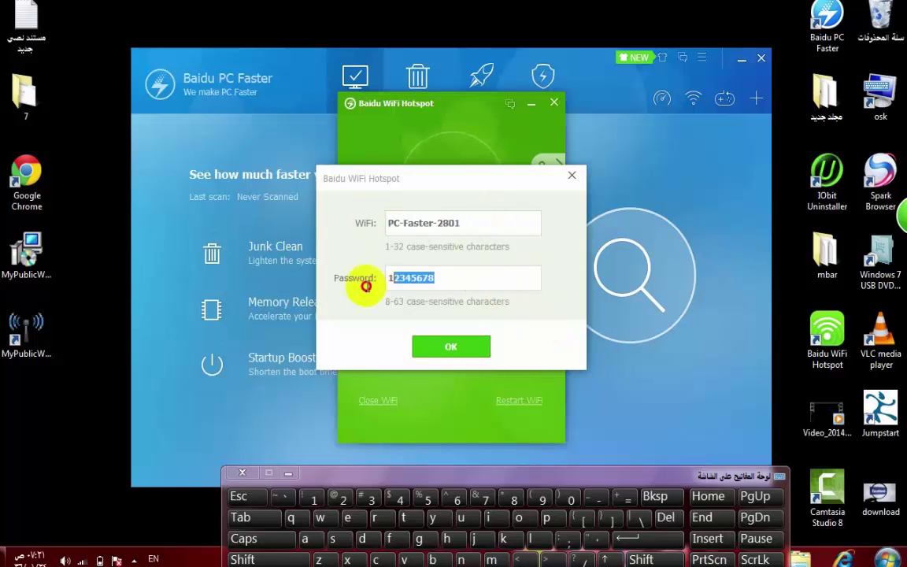
left_click(492, 271)
left_click(572, 176)
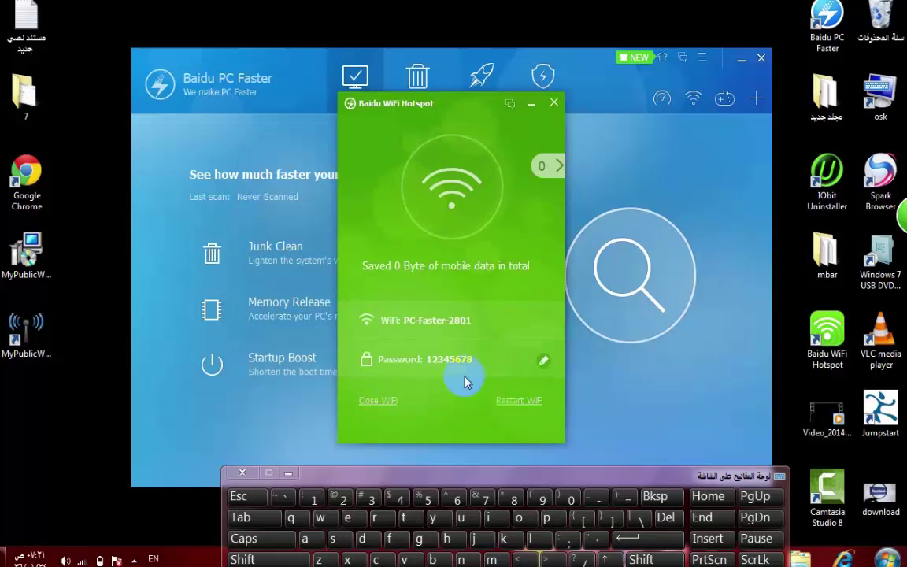
left_click(519, 410)
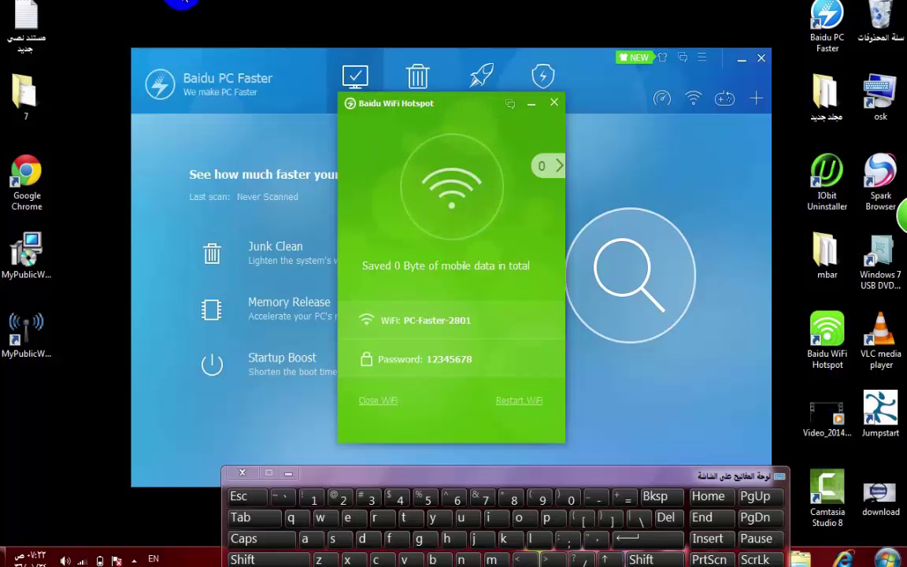
left_click(113, 62)
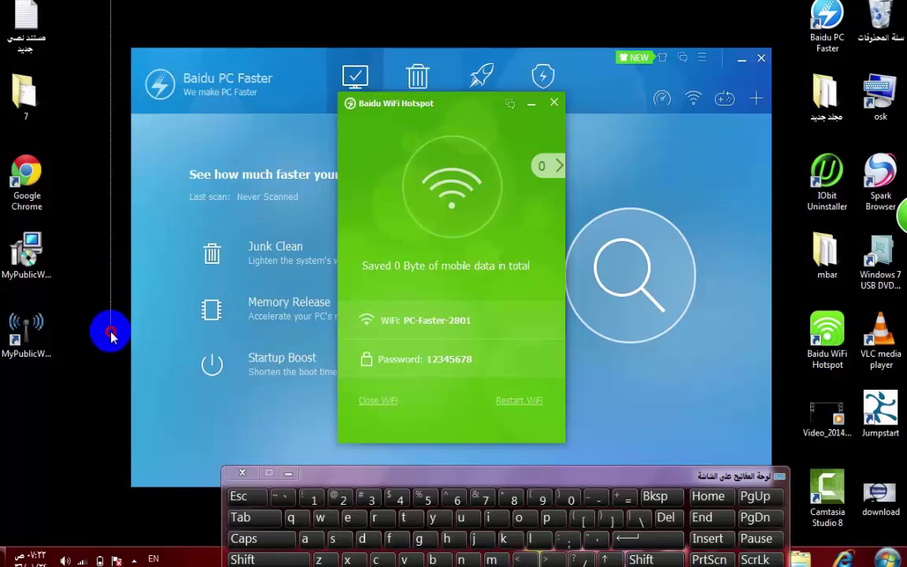
left_click(112, 391)
mouse_move(112, 390)
left_mouse_down()
mouse_move(115, 499)
mouse_move(116, 491)
left_mouse_up()
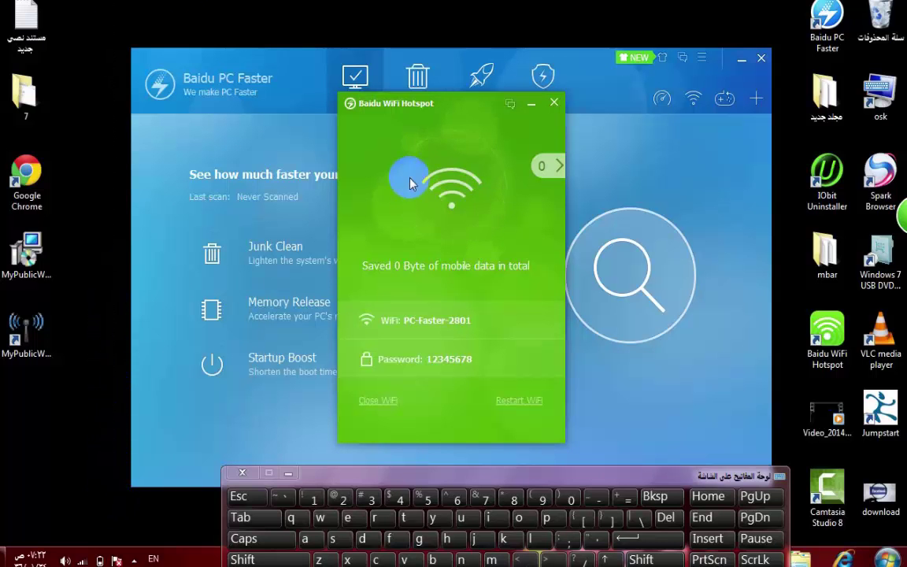
mouse_move(417, 326)
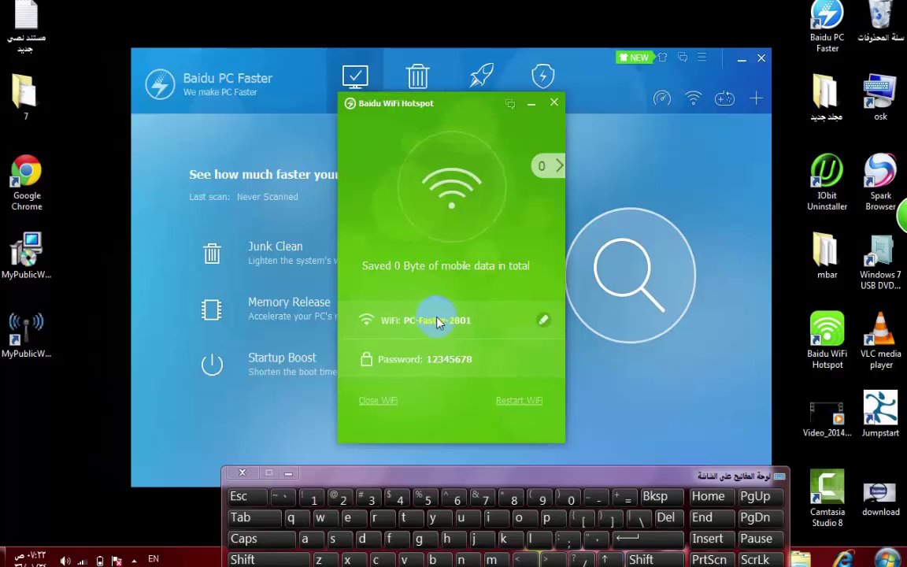
mouse_move(447, 364)
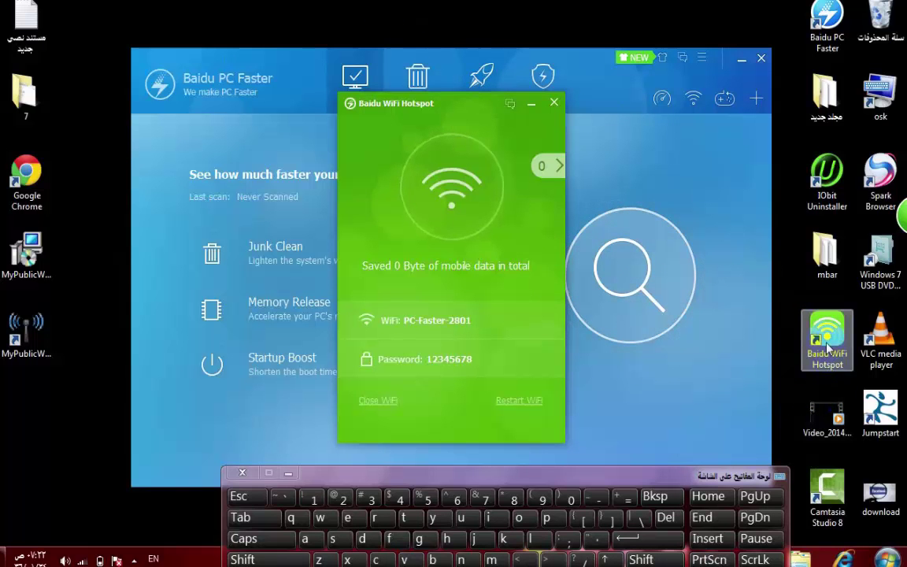
- Shut down Baidu WiFi Hotspot, confirming that connected devices may be disconnected, and close the Baidu PC Faster window
mouse_move(827, 347)
left_mouse_down()
mouse_move(744, 335)
mouse_move(824, 346)
left_mouse_up()
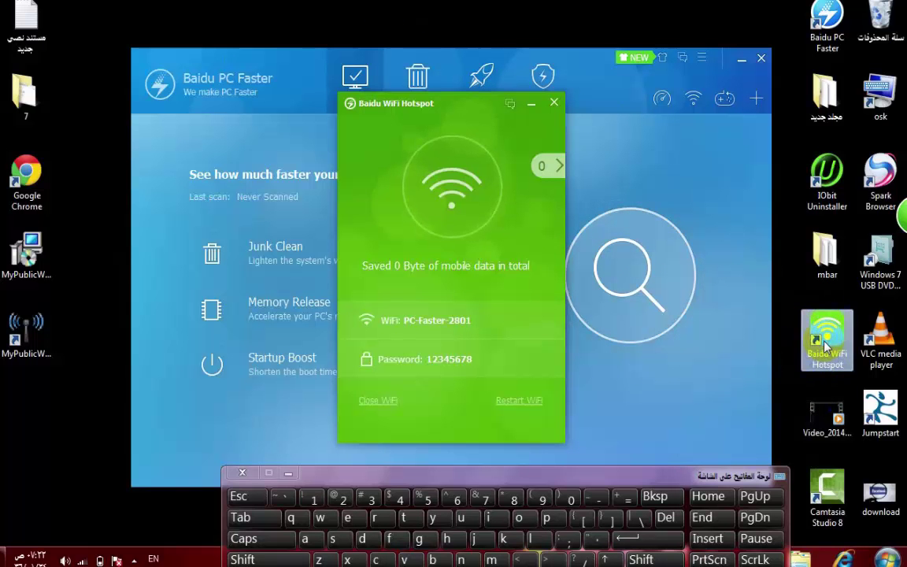
left_click(554, 102)
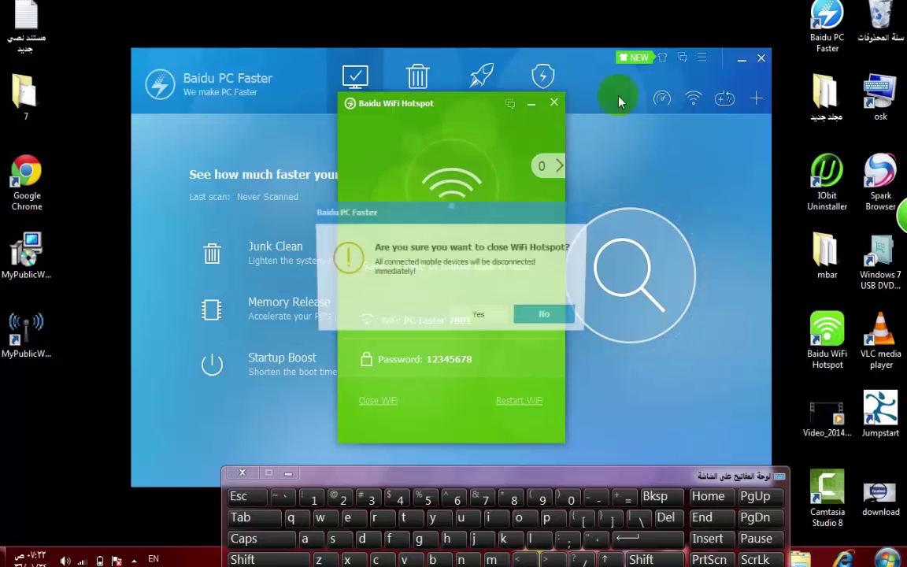
left_click(495, 317)
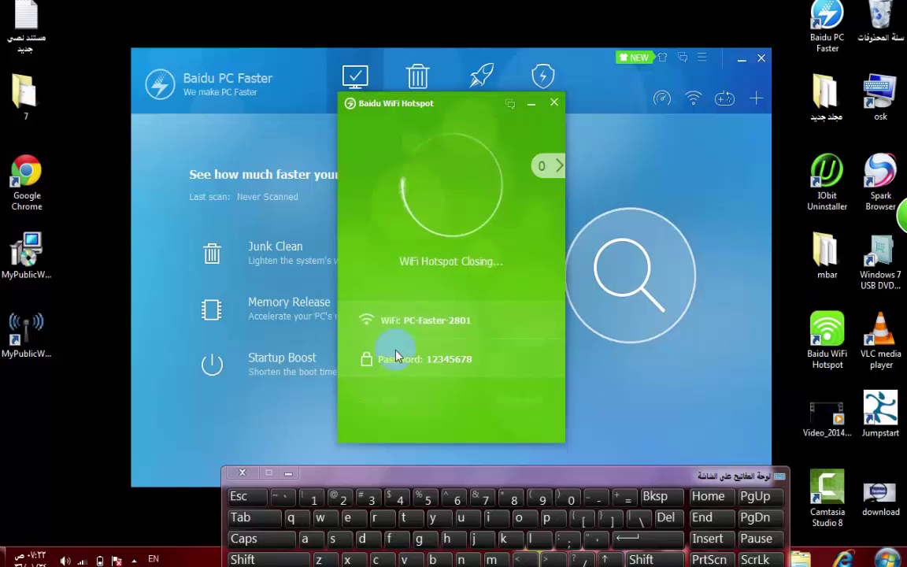
left_click(134, 561)
left_click(419, 307)
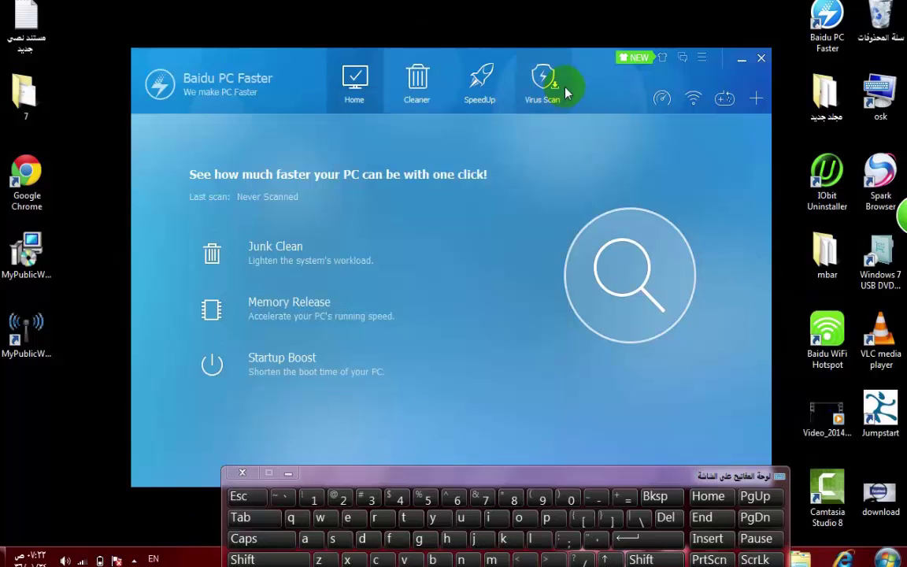
left_click(760, 57)
- Place the Baidu WiFi Hotspot shortcut beside the text document and PC_Faster_Setup_GL beside folder 7, and minimize the on-screen keyboard
left_click(827, 331)
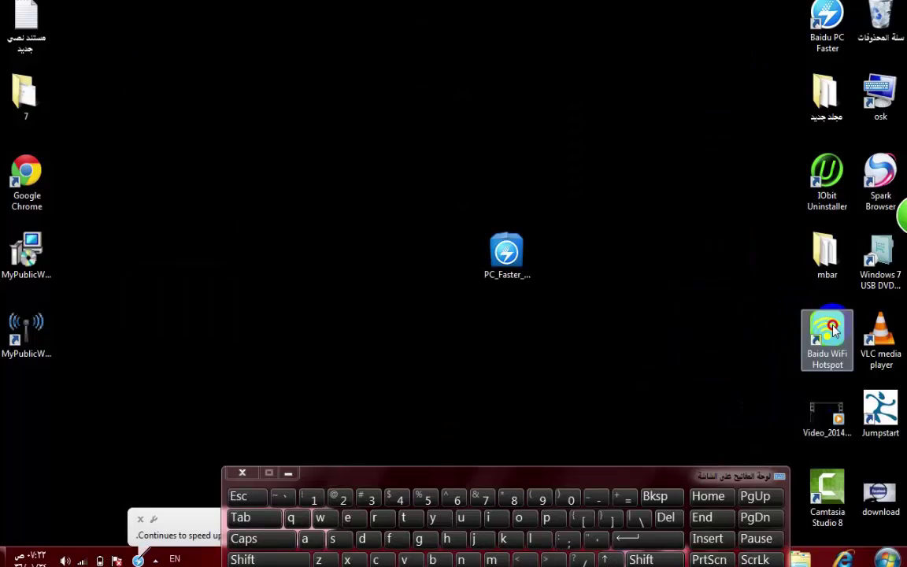
left_click_drag(826, 330, 560, 100)
left_click_drag(501, 273, 186, 110)
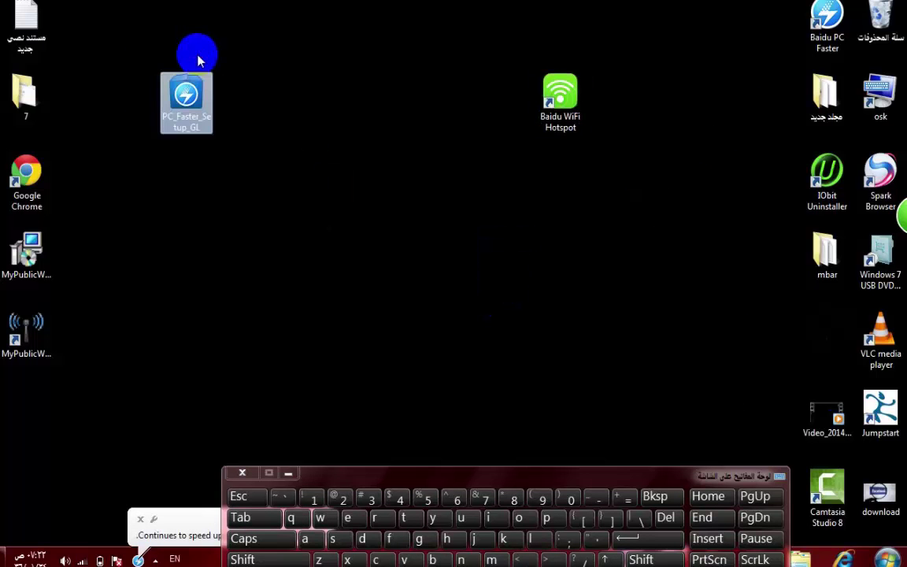
left_click_drag(559, 96, 189, 22)
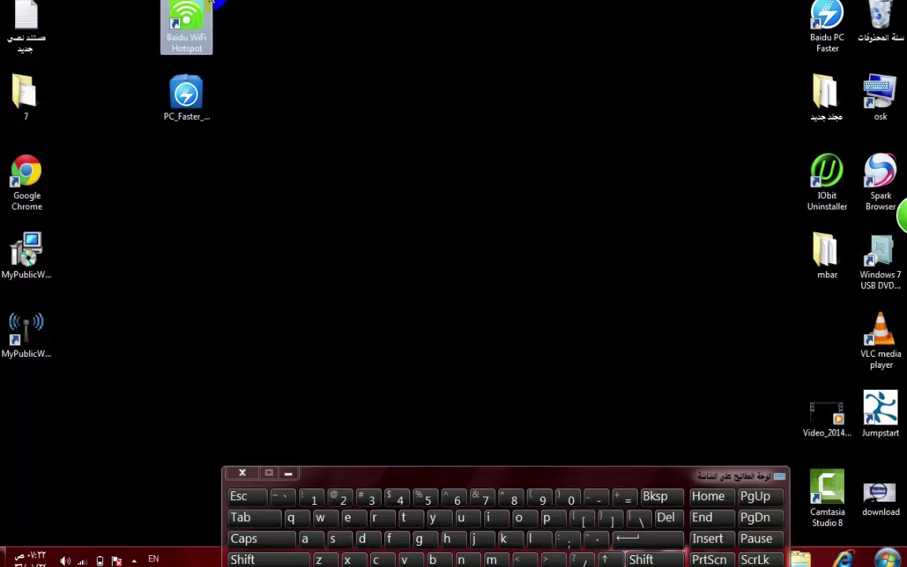
left_click_drag(132, 104, 78, 100)
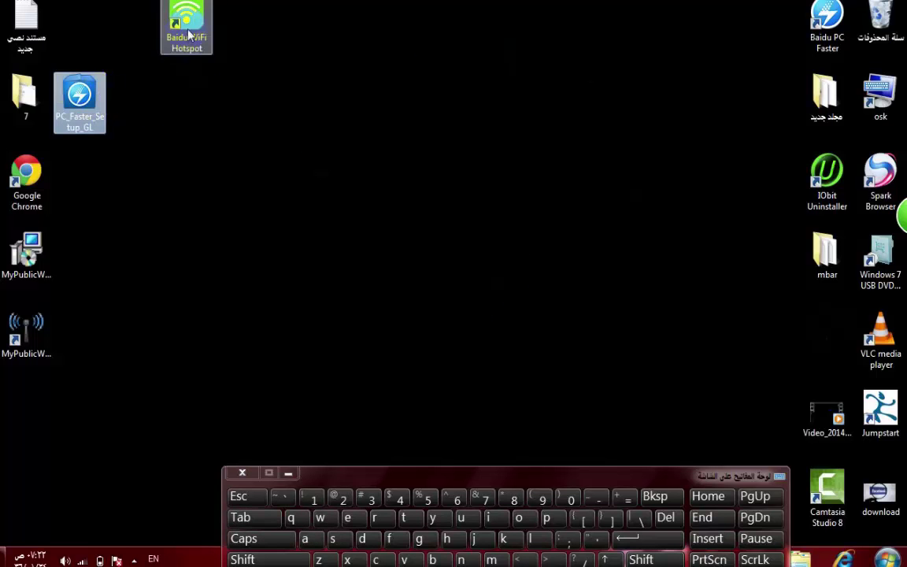
left_click_drag(187, 23, 69, 21)
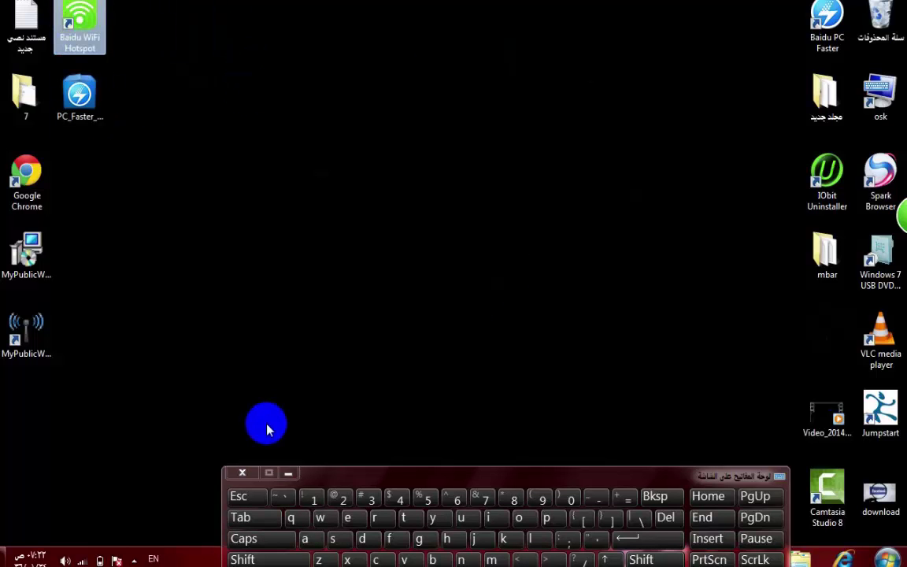
left_click(291, 472)
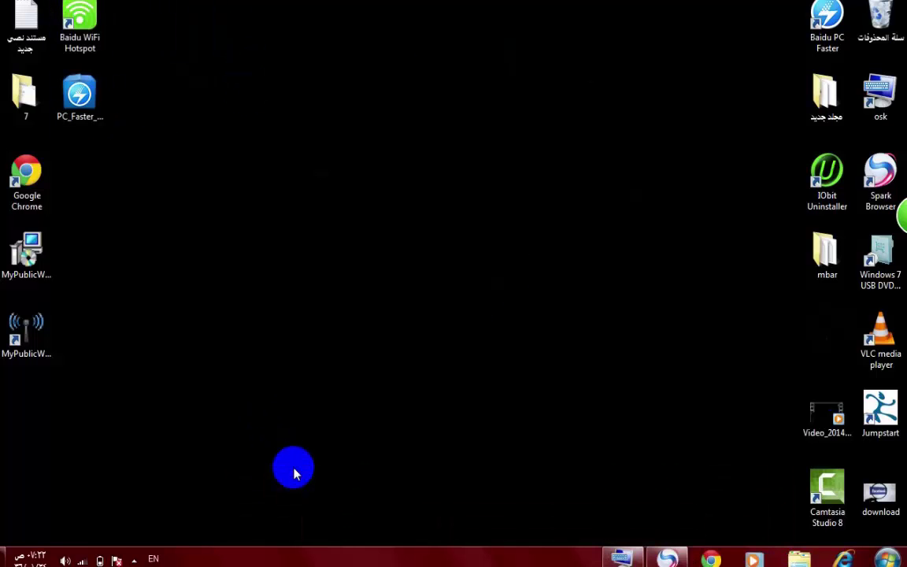